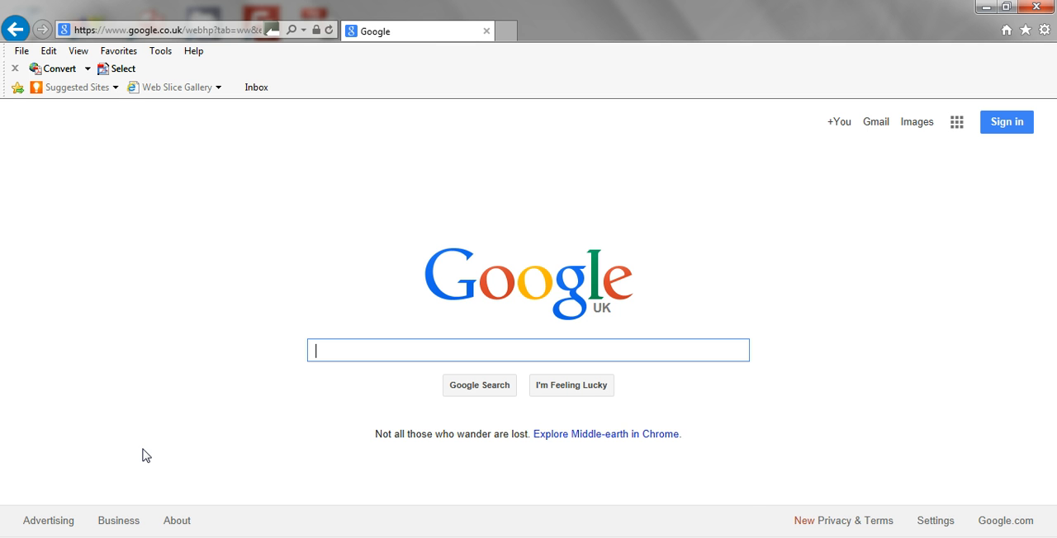
Search Google for "firefox" and open the Mozilla home page to view its Firefox free download section.
{"action": "type", "text": "iref"}
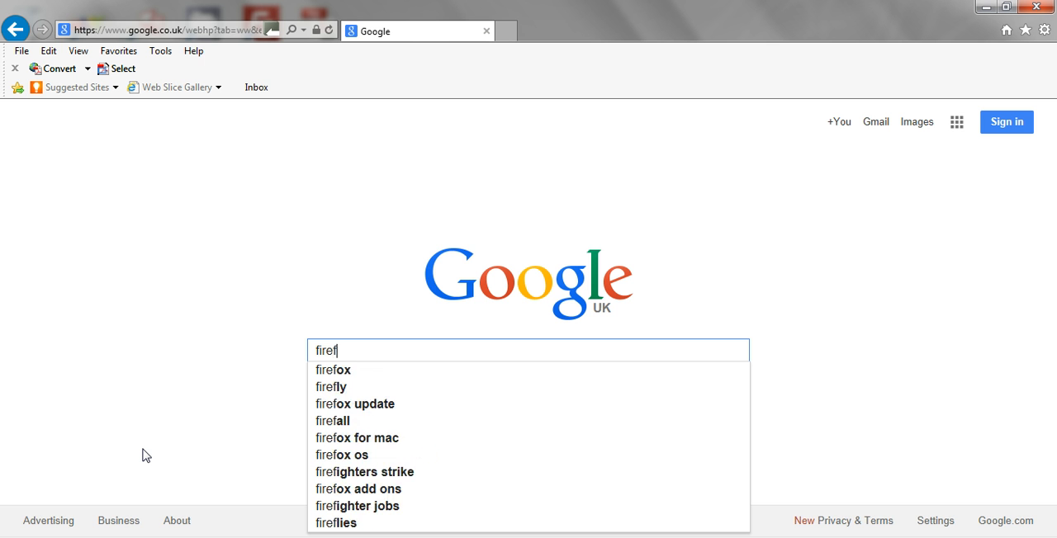
{"action": "type", "text": "ox"}
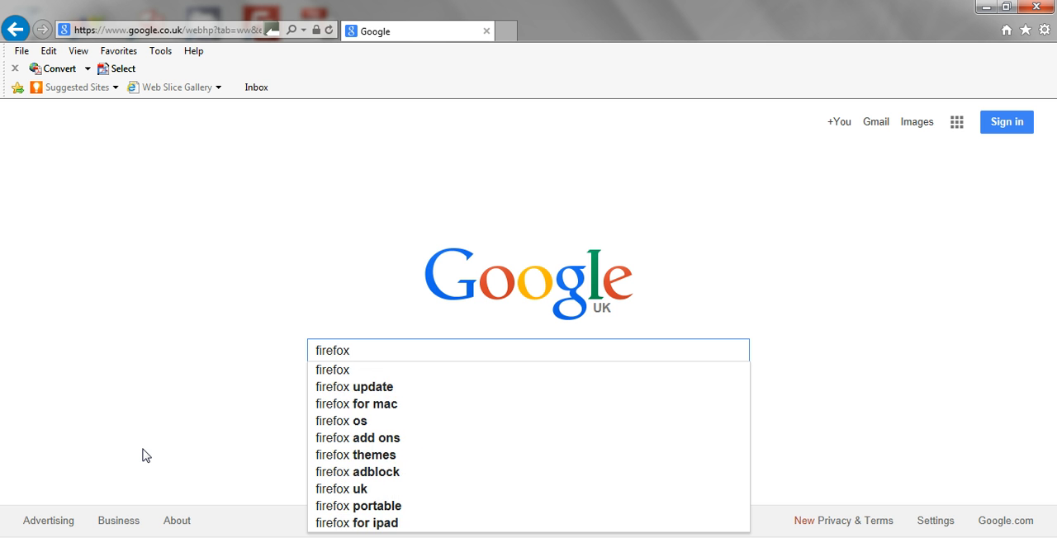
{"action": "key", "text": "Return"}
{"action": "scroll", "coordinate": [138, 400], "scroll_direction": "down", "scroll_amount": 1}
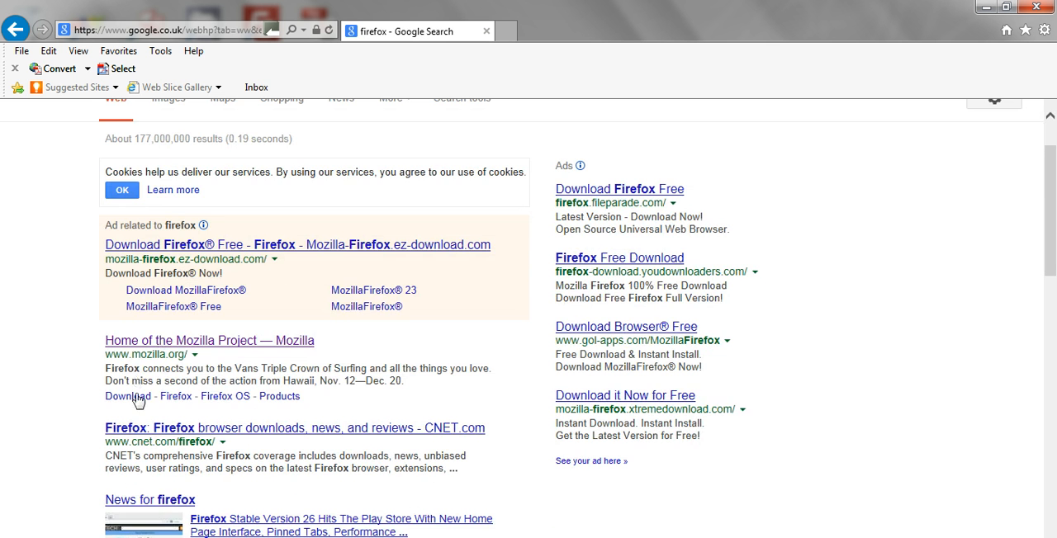
{"action": "left_click", "coordinate": [140, 343]}
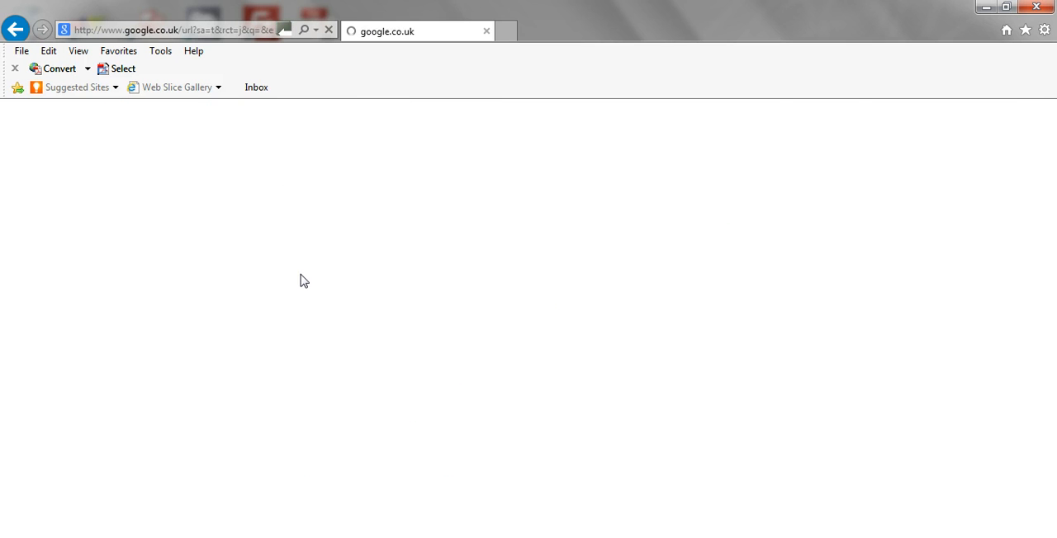
{"action": "scroll", "coordinate": [685, 189], "scroll_direction": "down", "scroll_amount": 4}
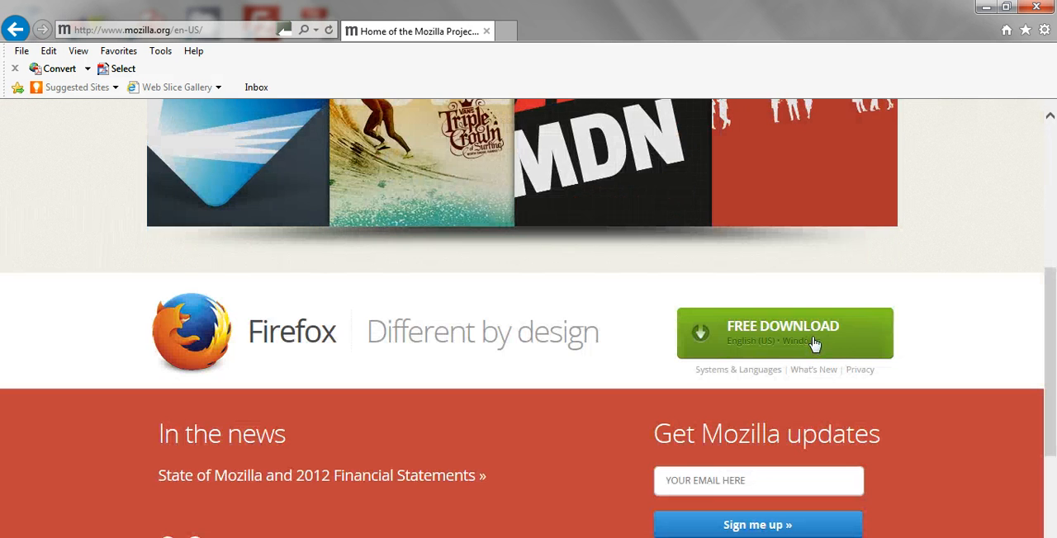
Switch to Firefox and open the bookmarked Steel Beam Calculator site in a new tab.
{"action": "left_click", "coordinate": [985, 10]}
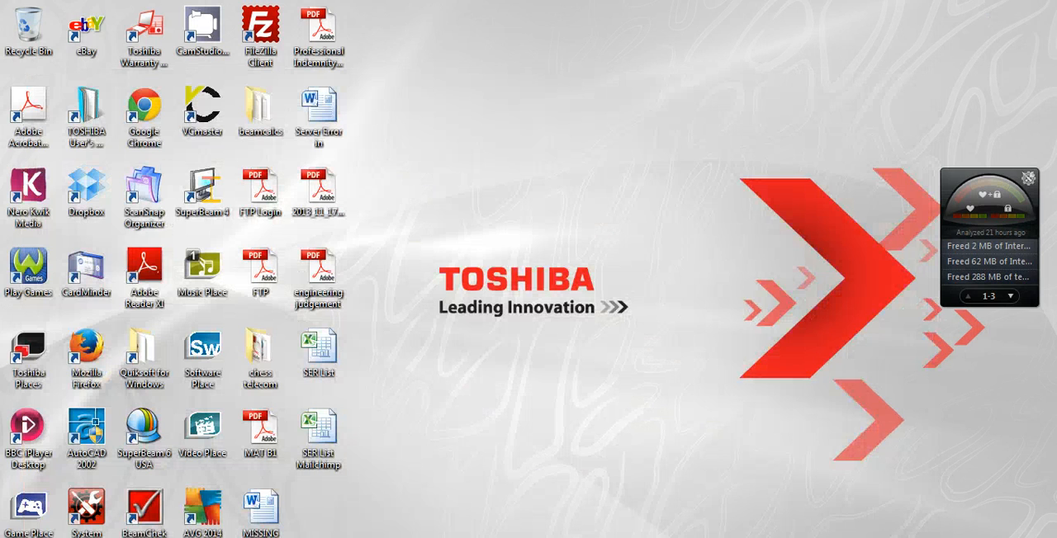
{"action": "left_click", "coordinate": [318, 536]}
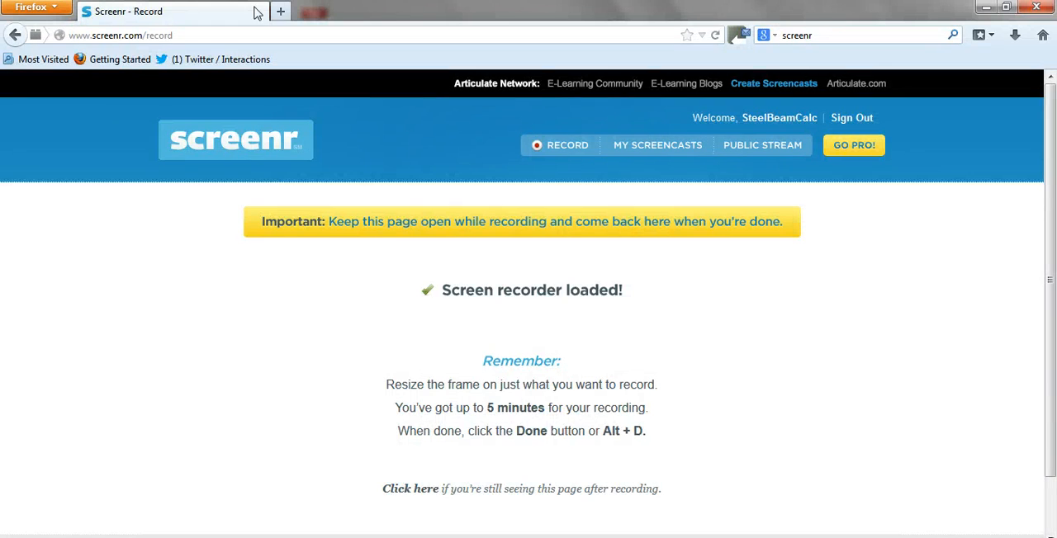
{"action": "left_click", "coordinate": [280, 10]}
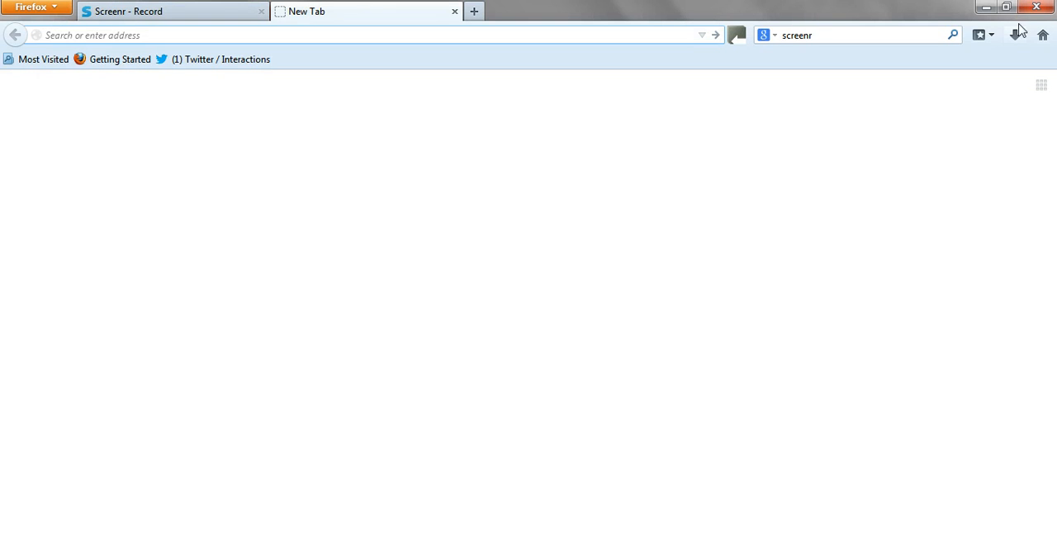
{"action": "left_click", "coordinate": [981, 34]}
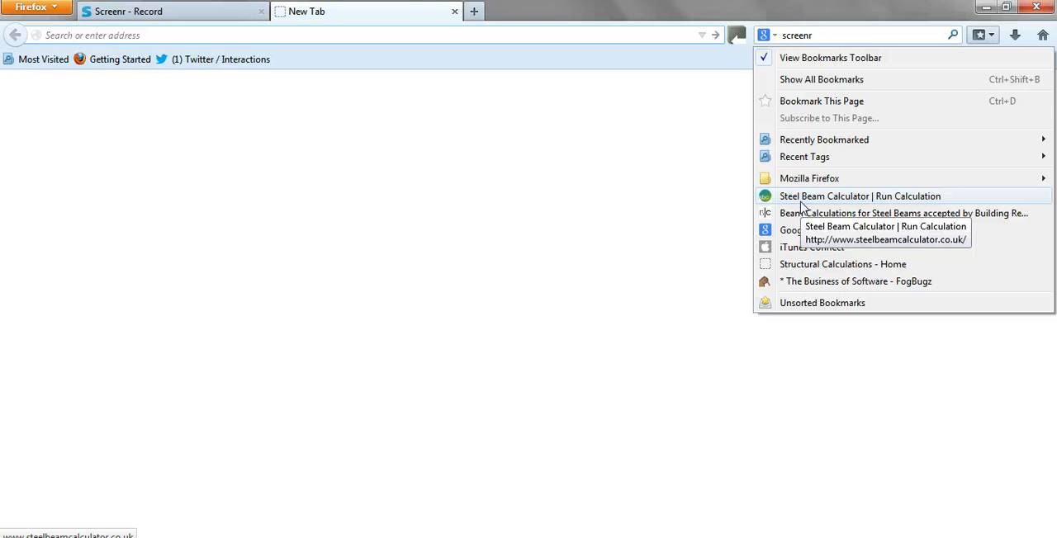
{"action": "left_click", "coordinate": [801, 201]}
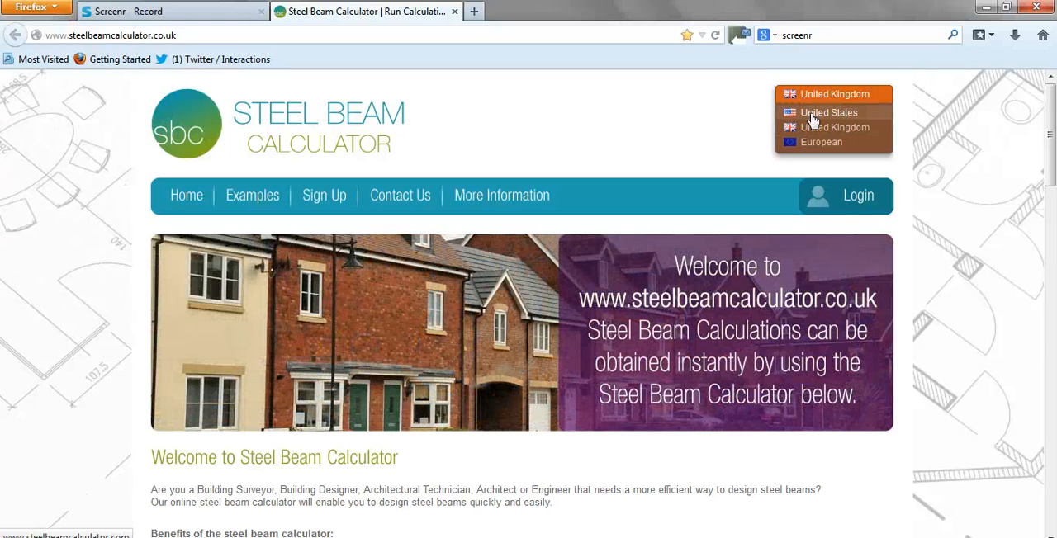
Change the site to its United States version and log in with the filled-in account credentials.
{"action": "left_click", "coordinate": [812, 114]}
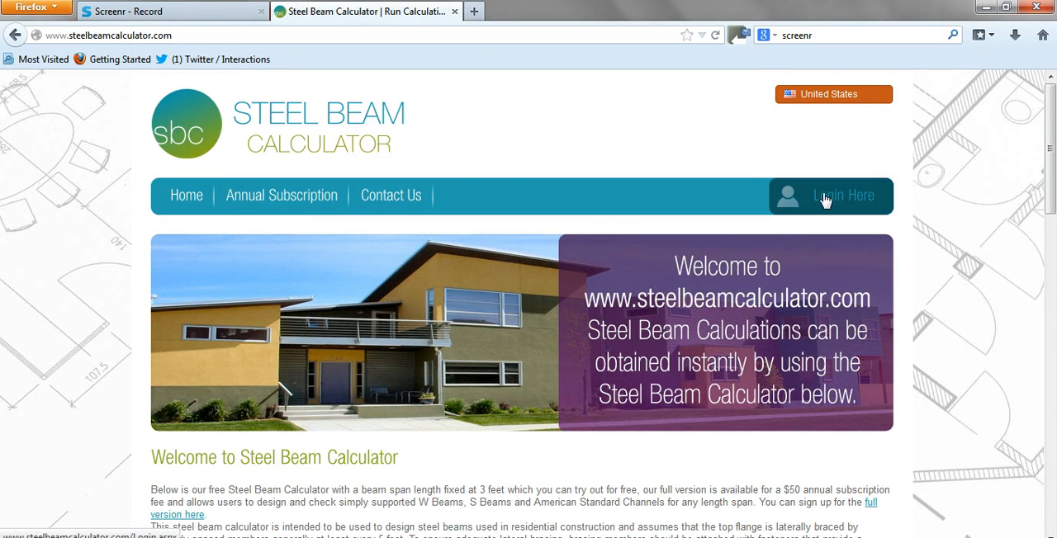
{"action": "left_click", "coordinate": [826, 201]}
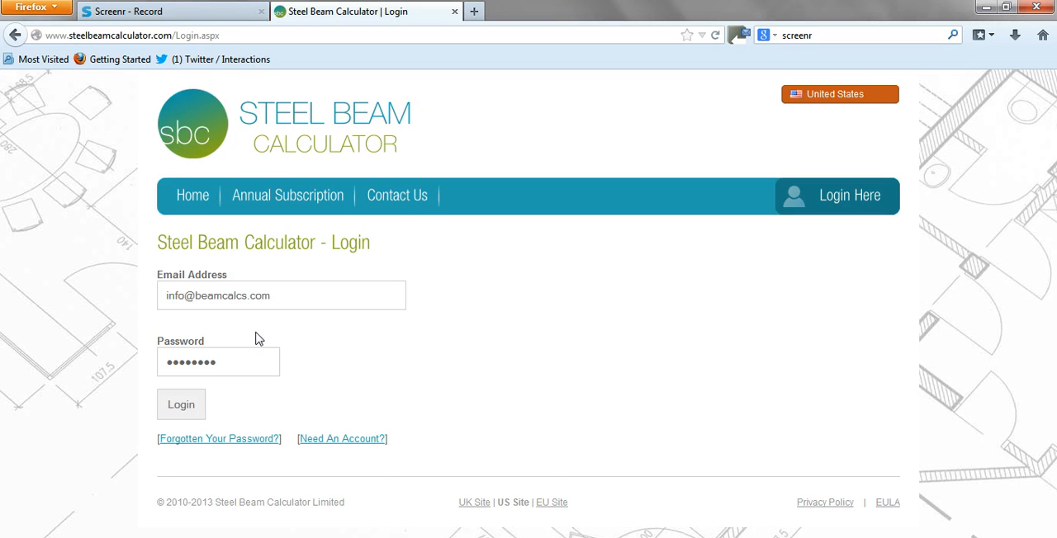
{"action": "left_click", "coordinate": [175, 405]}
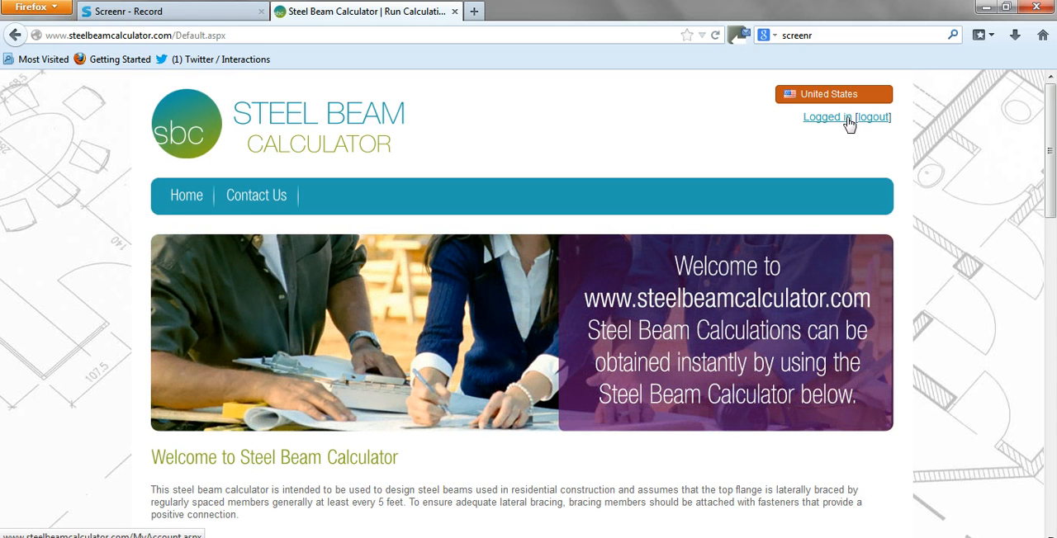
Set the steel beam span length to 24 feet in the beam details.
{"action": "scroll", "coordinate": [720, 184], "scroll_direction": "down", "scroll_amount": 4}
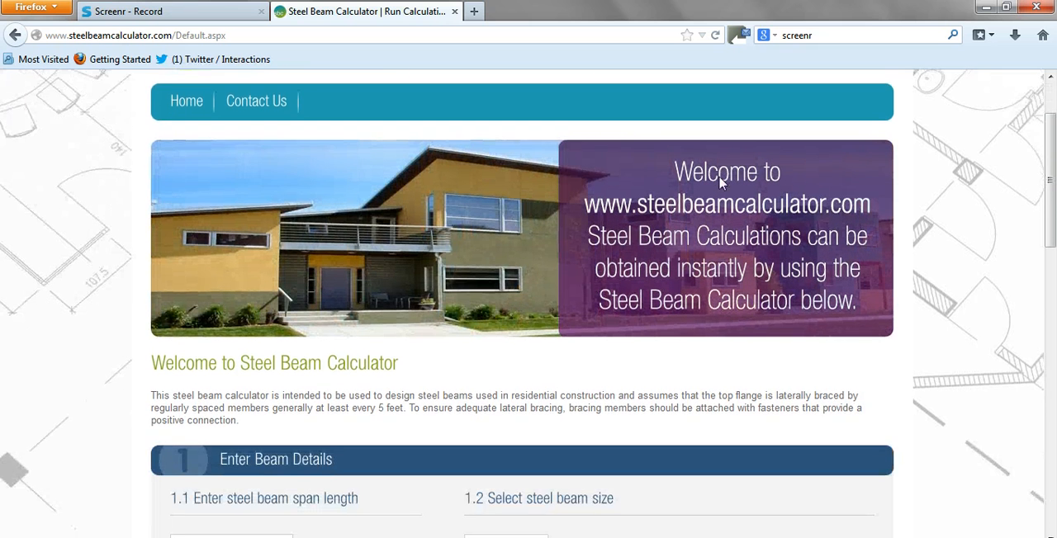
{"action": "scroll", "coordinate": [619, 167], "scroll_direction": "down", "scroll_amount": 2}
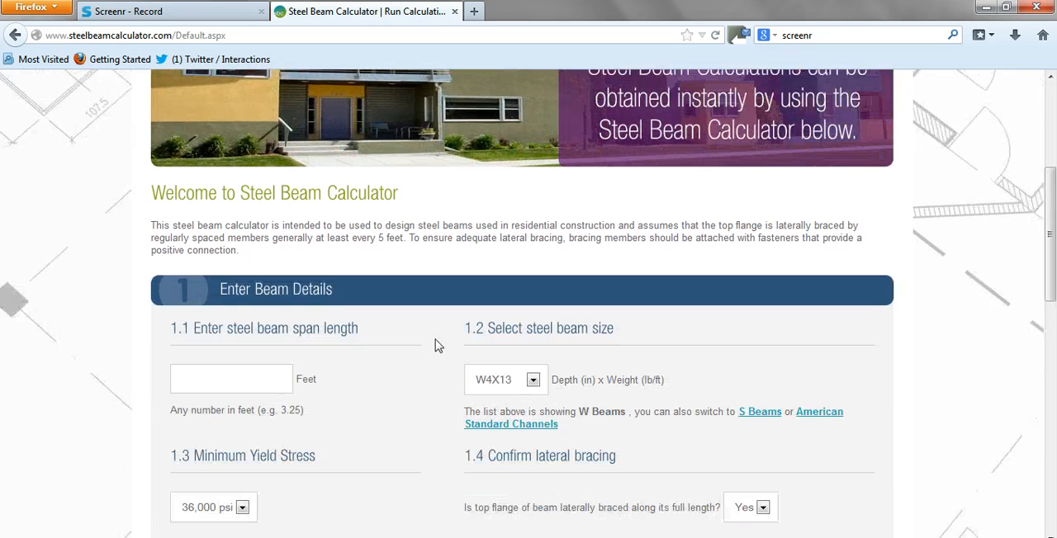
{"action": "left_click", "coordinate": [231, 383]}
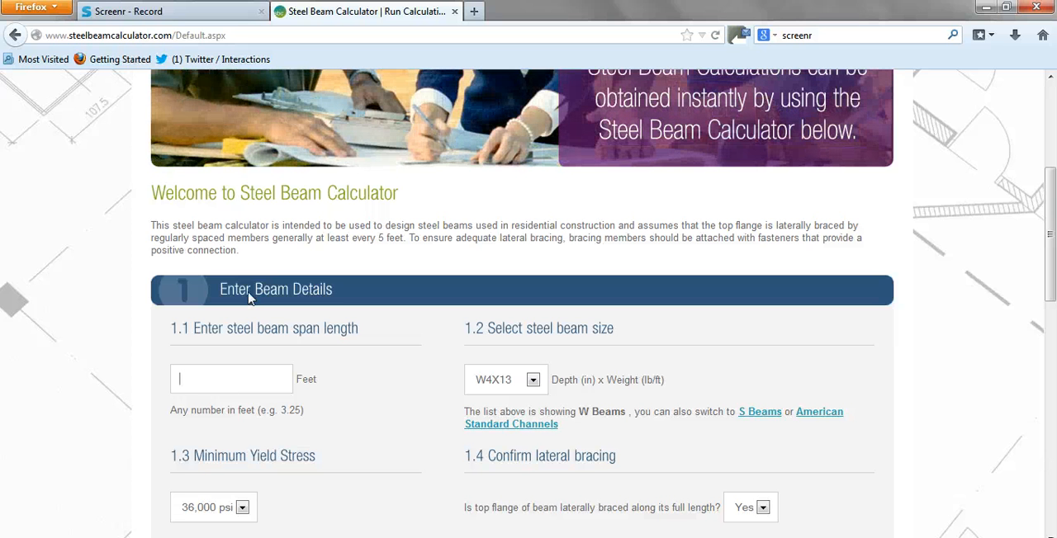
{"action": "type", "text": "24"}
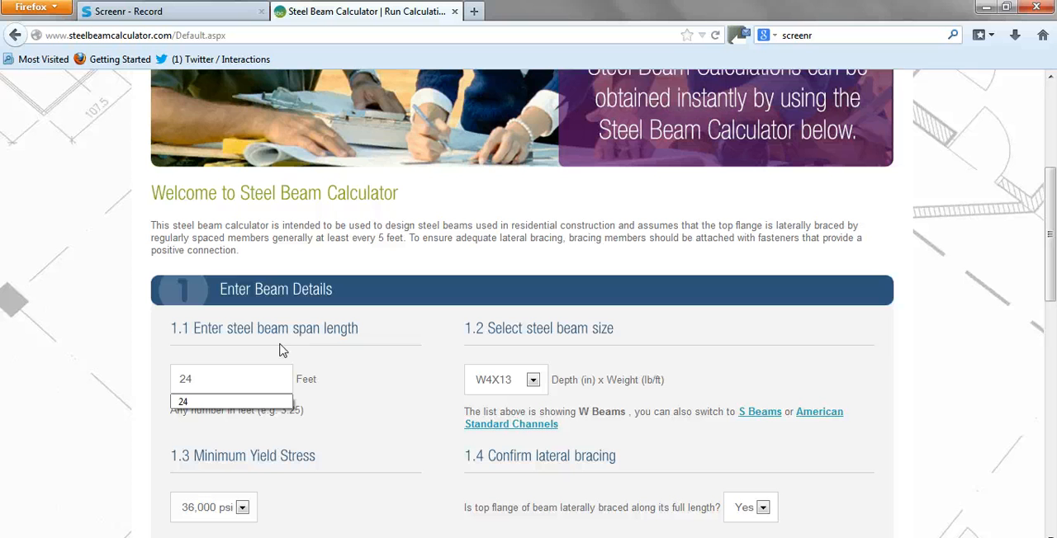
Look through the W Beams sizes, show the S Beams and American Standard Channels lists, and return to W Beams.
{"action": "left_click", "coordinate": [534, 379]}
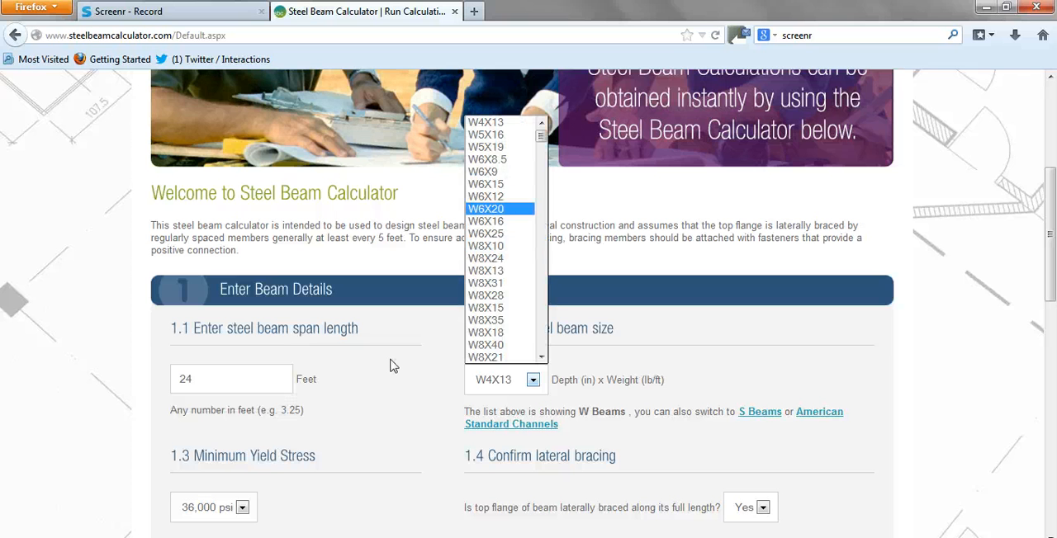
{"action": "left_click", "coordinate": [767, 401]}
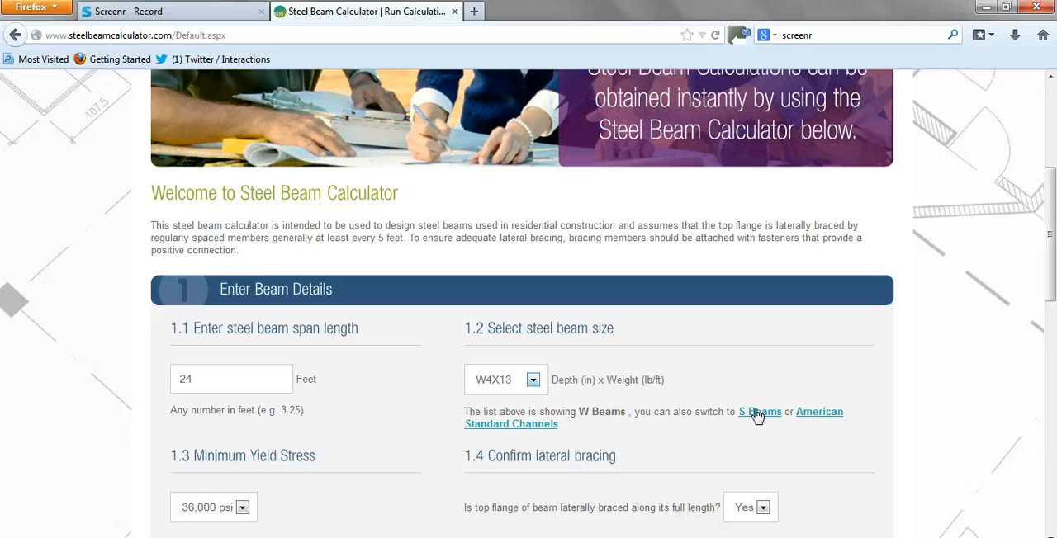
{"action": "left_click", "coordinate": [757, 411]}
{"action": "left_click", "coordinate": [823, 414]}
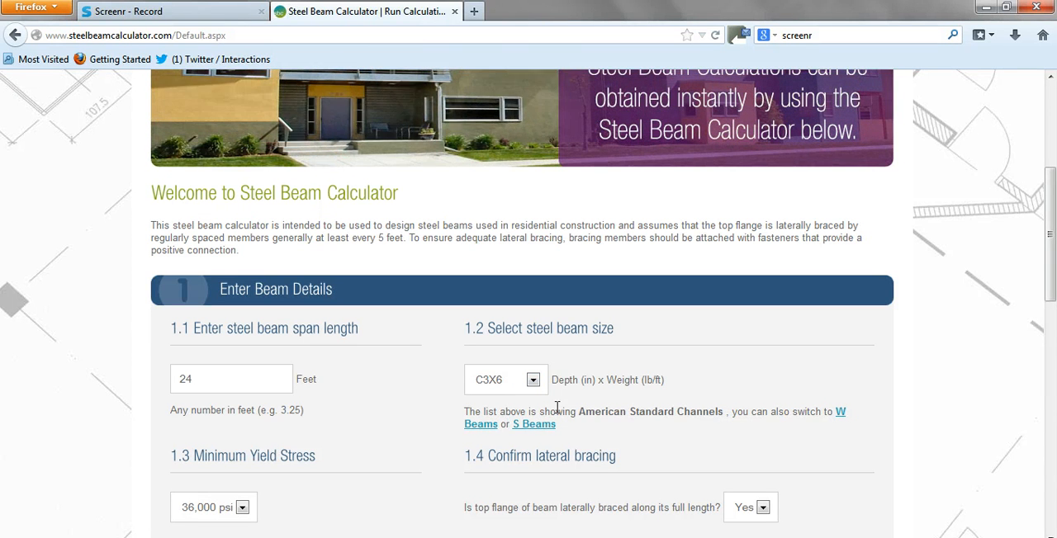
{"action": "left_click", "coordinate": [839, 412]}
Set the minimum yield stress of the beam to 50,000 psi.
{"action": "scroll", "coordinate": [588, 355], "scroll_direction": "down", "scroll_amount": 2}
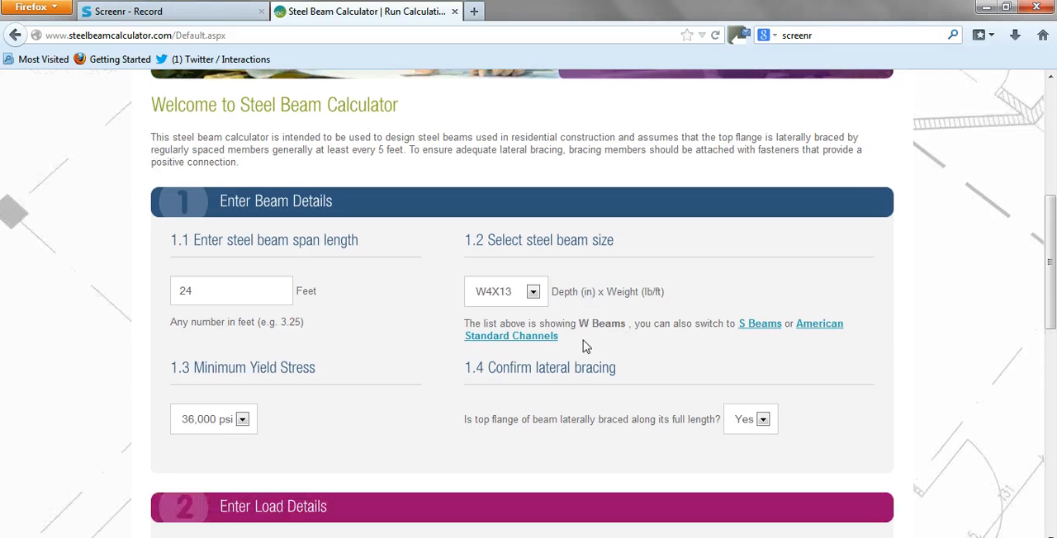
{"action": "left_click", "coordinate": [242, 419]}
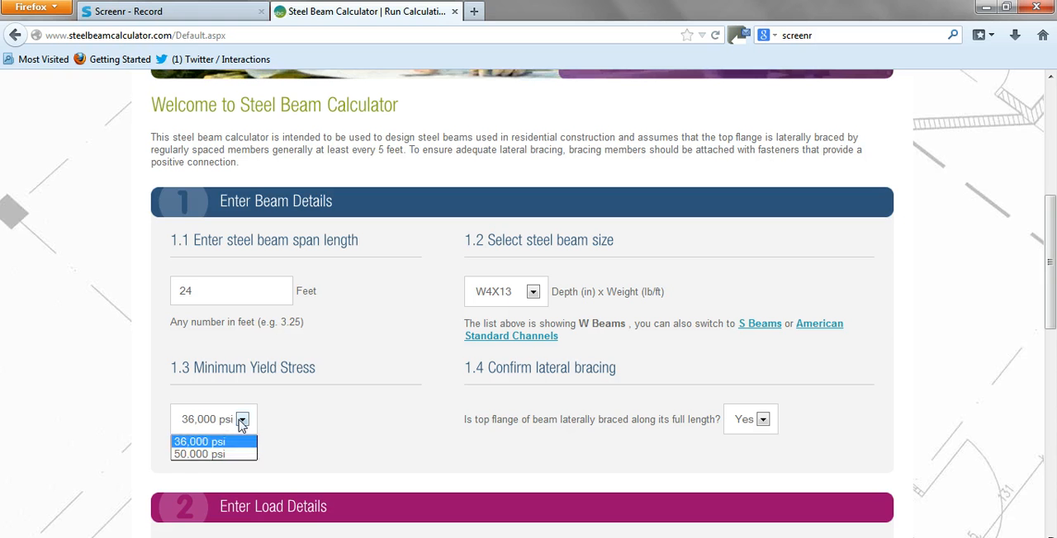
{"action": "left_click", "coordinate": [205, 455]}
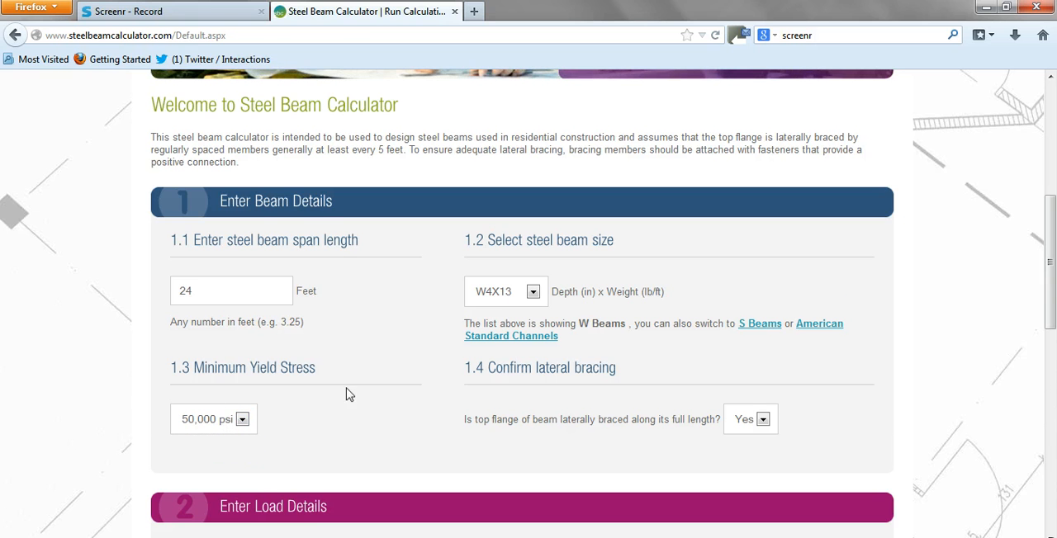
Choose Uniformly Distributed Load as the type of Load 1.
{"action": "scroll", "coordinate": [355, 388], "scroll_direction": "down", "scroll_amount": 4}
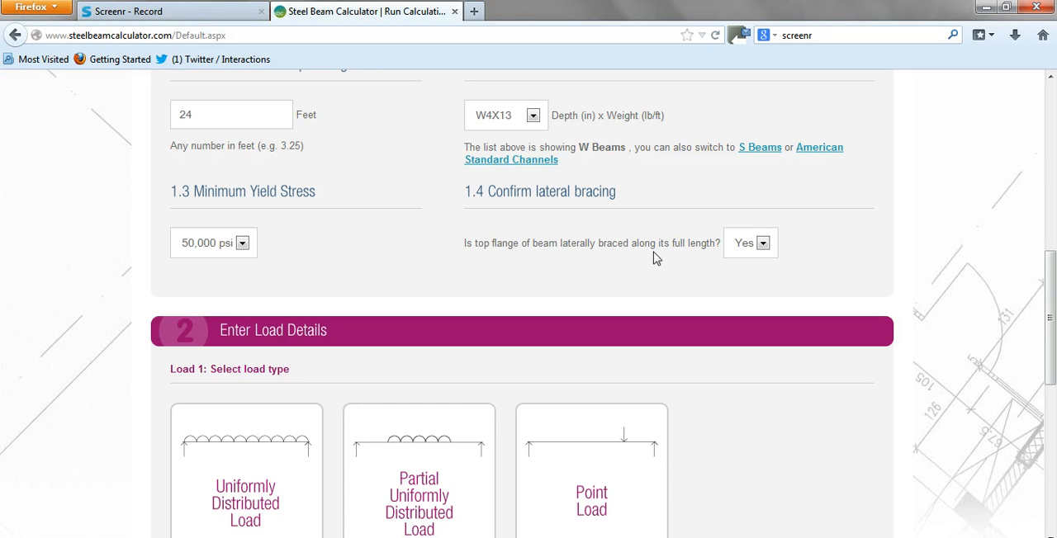
{"action": "scroll", "coordinate": [421, 309], "scroll_direction": "down", "scroll_amount": 4}
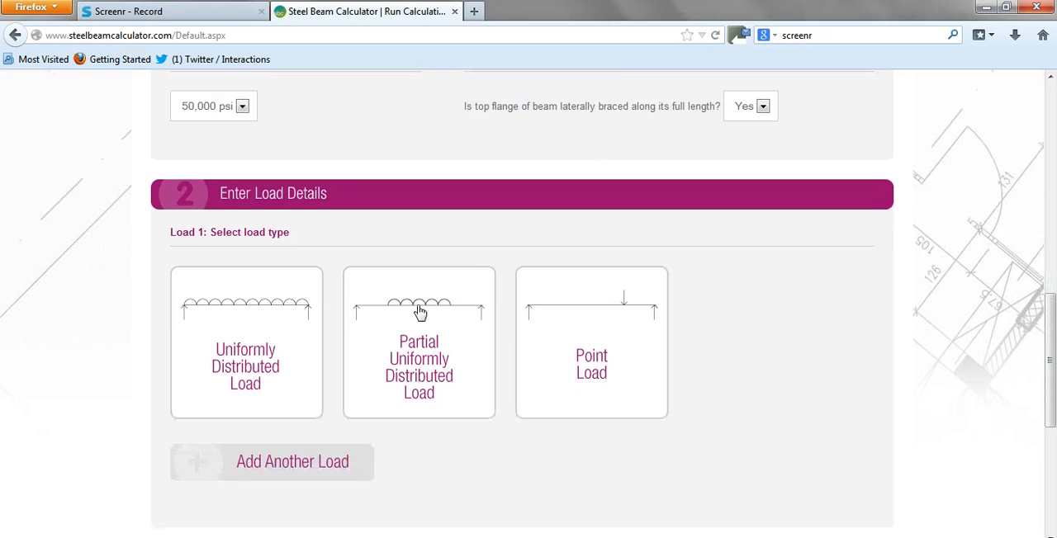
{"action": "left_click", "coordinate": [250, 330]}
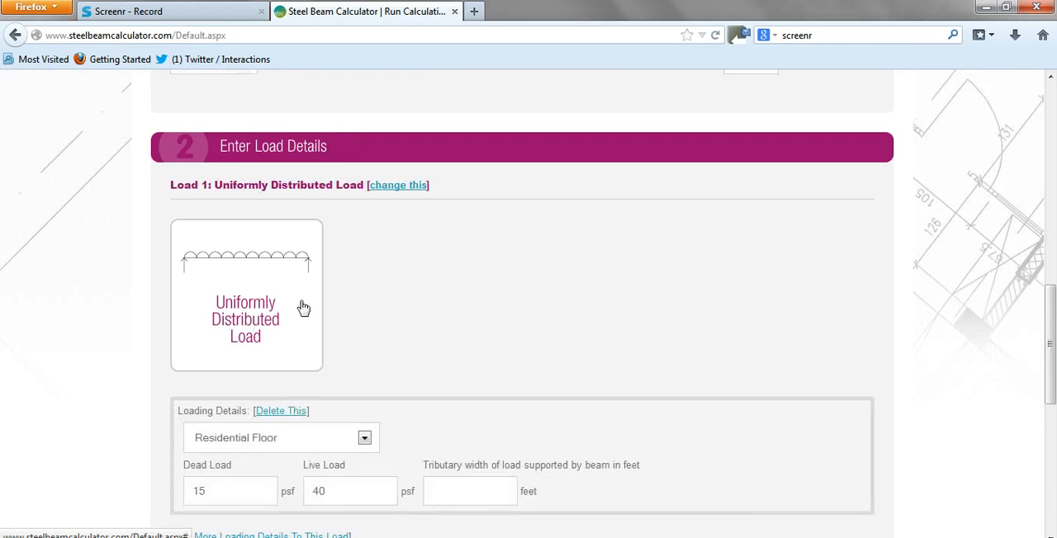
Try the loading types Residential Attic Without Storage, Residential Attic and Other for the uniformly distributed load.
{"action": "scroll", "coordinate": [305, 301], "scroll_direction": "down", "scroll_amount": 2}
{"action": "left_click", "coordinate": [364, 357]}
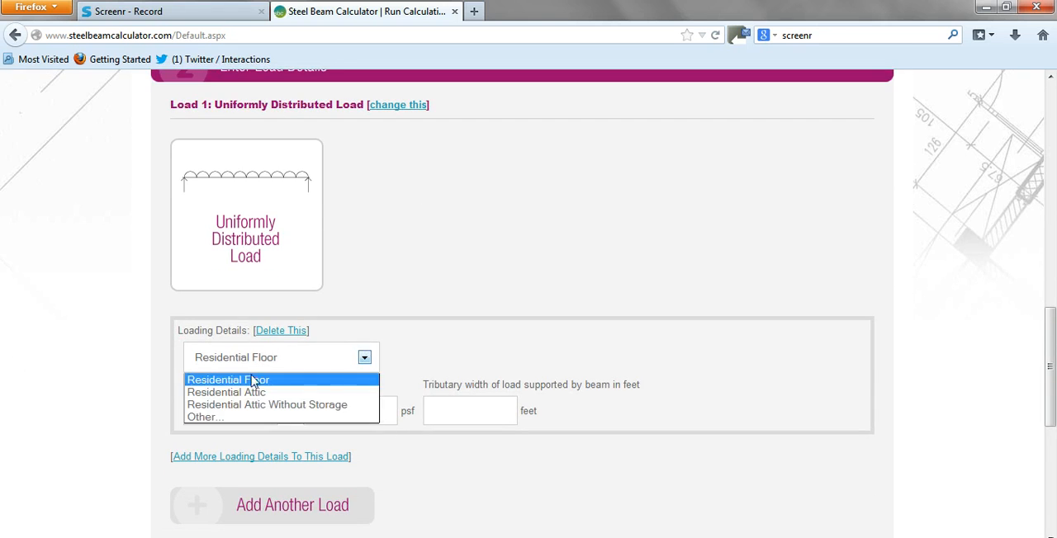
{"action": "left_click", "coordinate": [214, 404]}
{"action": "left_click", "coordinate": [365, 357]}
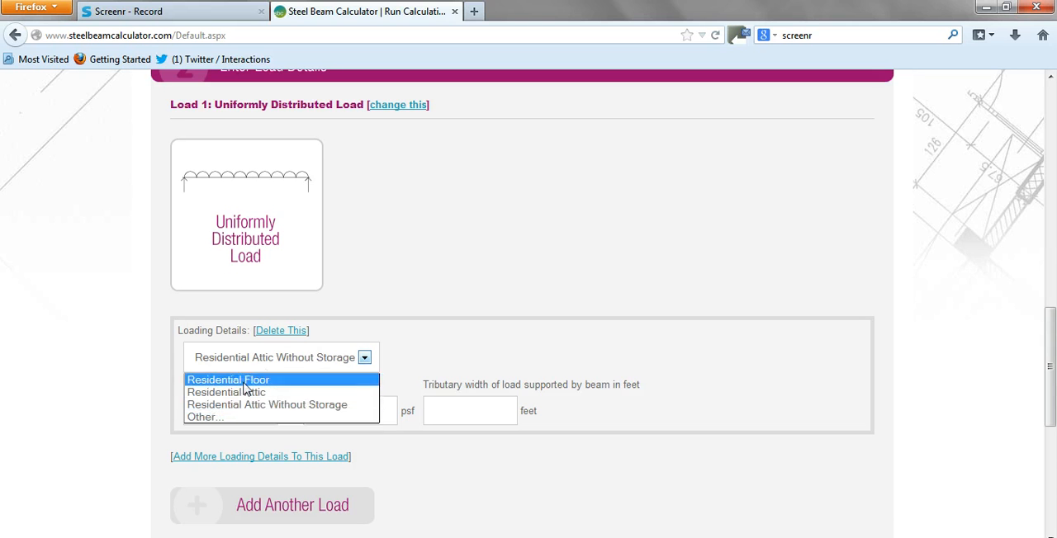
{"action": "left_click", "coordinate": [234, 391]}
{"action": "left_click", "coordinate": [364, 358]}
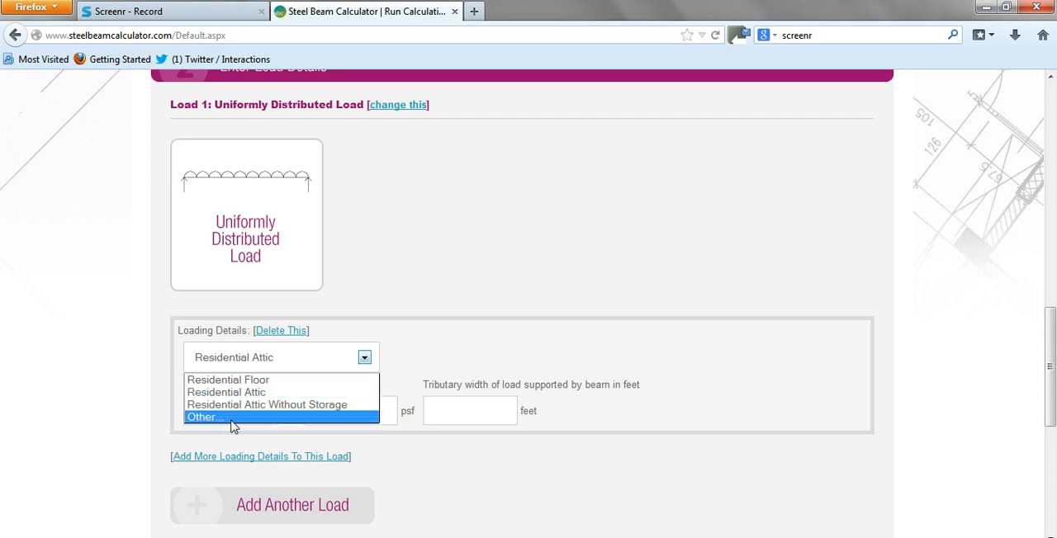
{"action": "left_click", "coordinate": [221, 422]}
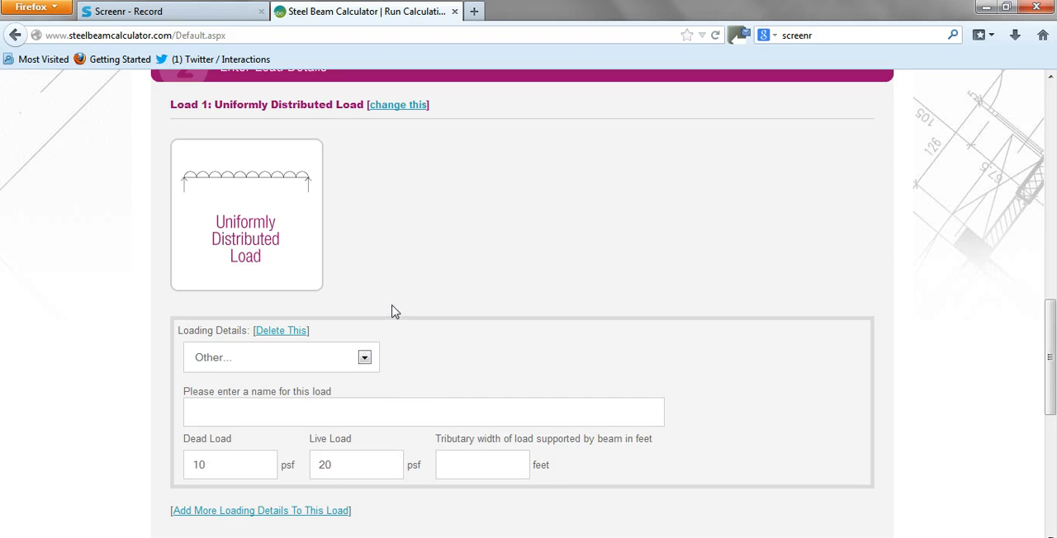
Change Load 1 to a Point Load and set its dimension A to 8 feet.
{"action": "left_click", "coordinate": [395, 105]}
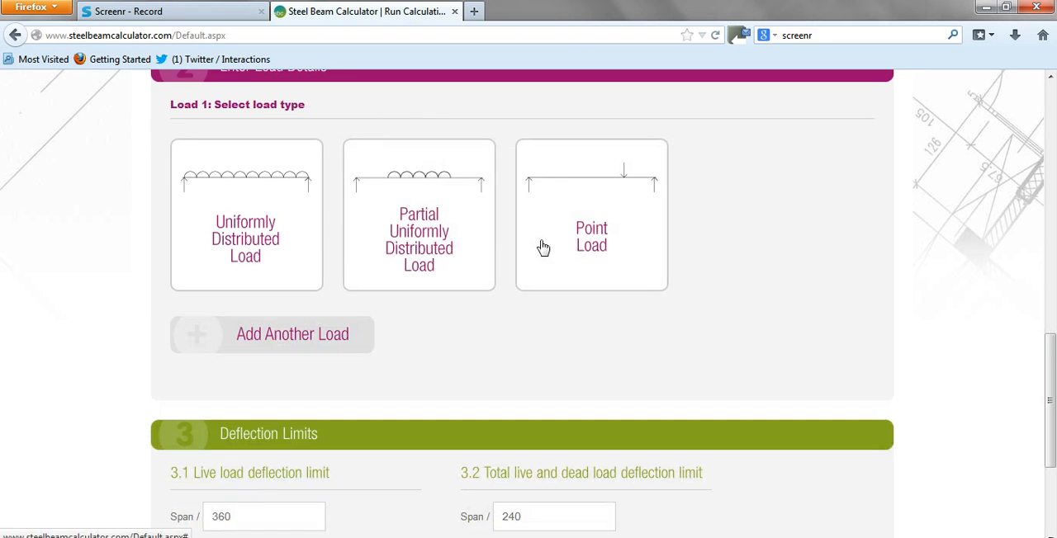
{"action": "left_click", "coordinate": [575, 248]}
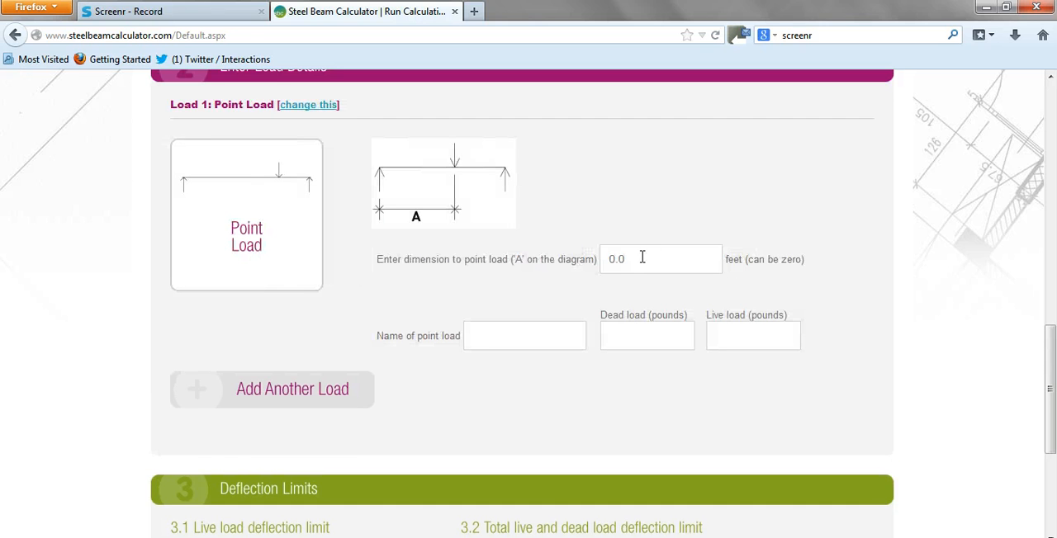
{"action": "left_click_drag", "start_coordinate": [632, 260], "coordinate": [592, 260]}
{"action": "type", "text": "8"}
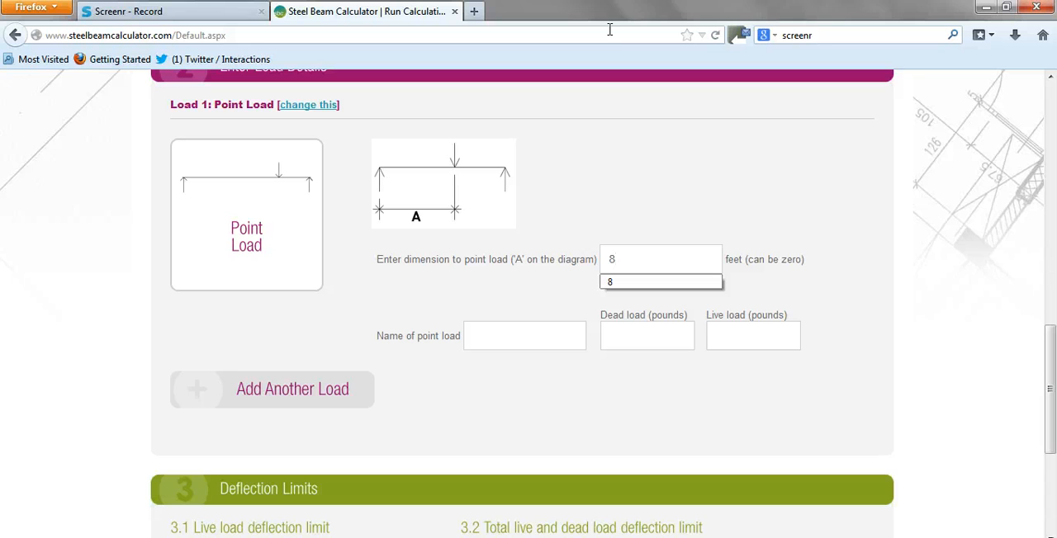
Name the Load 1 point load "truss" and give it a dead load and a live load of 2250 pounds each.
{"action": "left_click", "coordinate": [484, 339]}
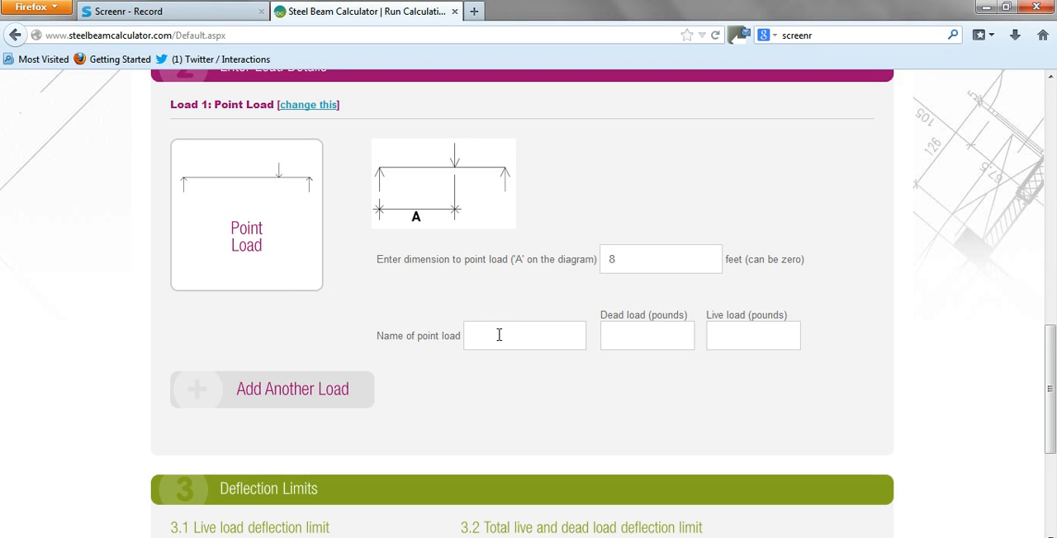
{"action": "type", "text": "tr"}
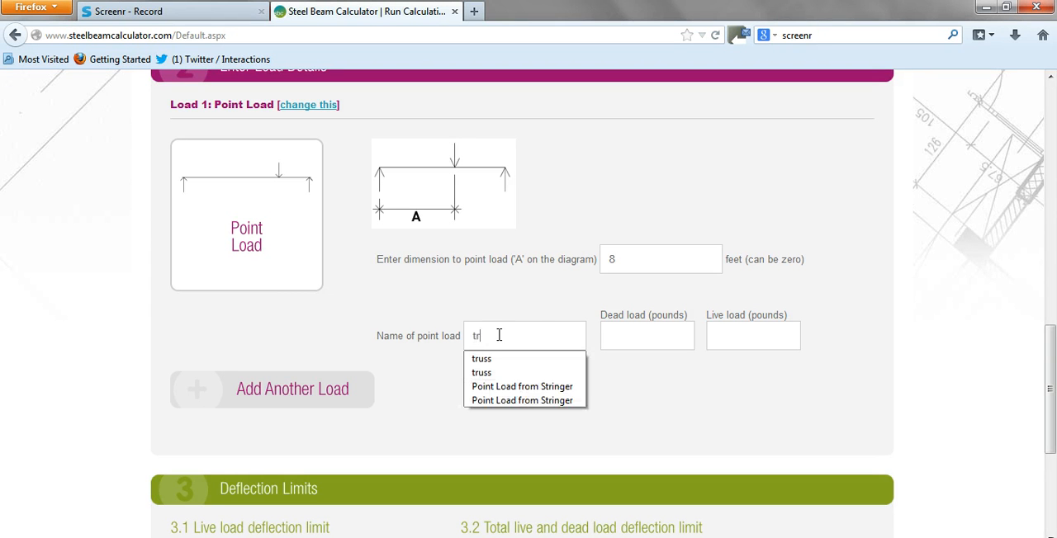
{"action": "type", "text": "uss"}
{"action": "key", "text": "Tab"}
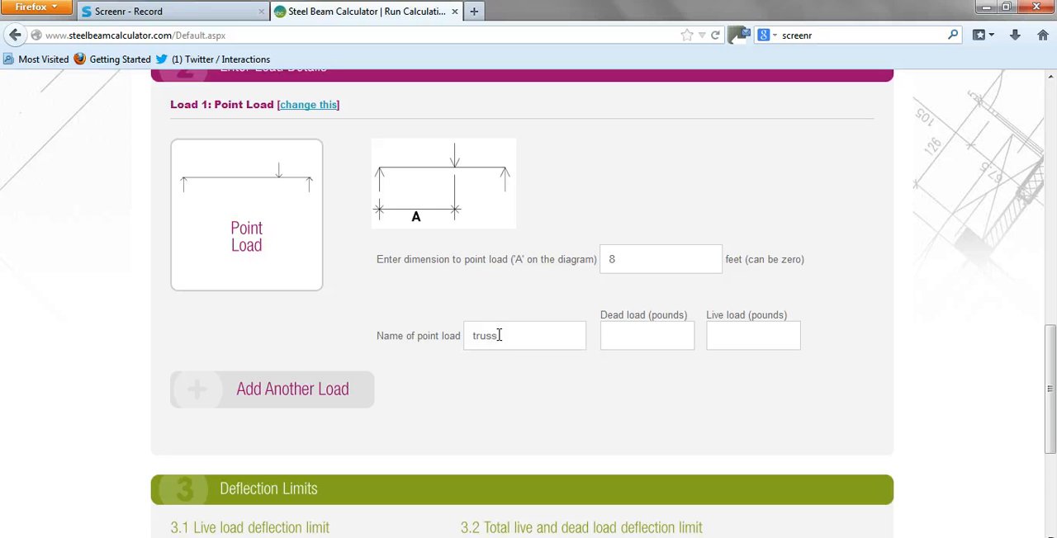
{"action": "type", "text": "2250"}
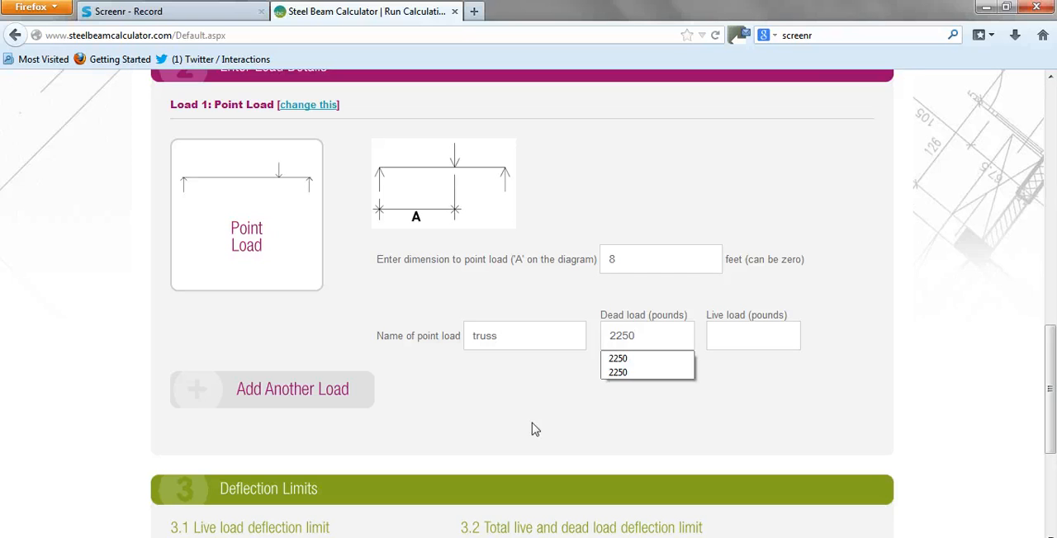
{"action": "left_click", "coordinate": [756, 335]}
{"action": "type", "text": "2250"}
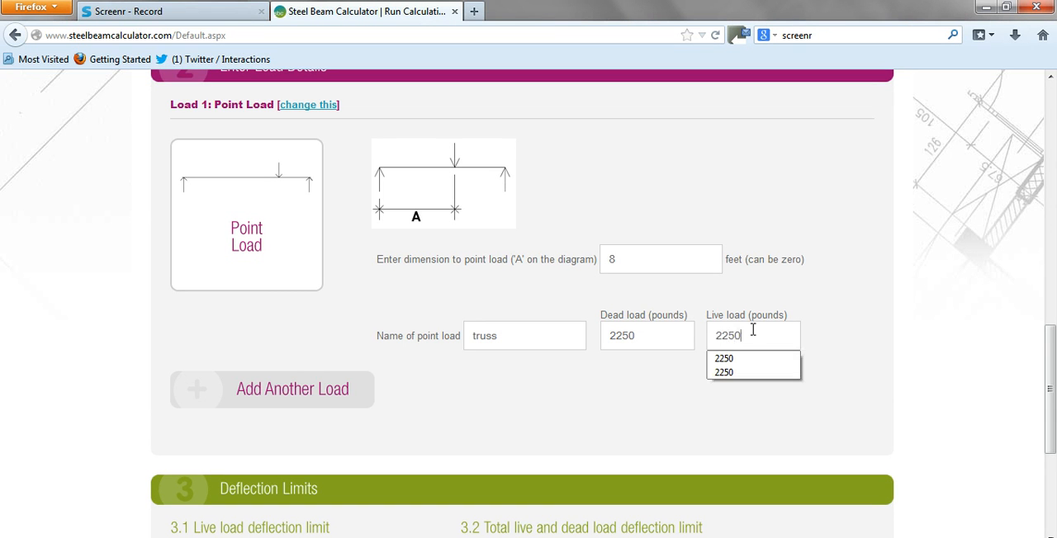
{"action": "left_click", "coordinate": [611, 395]}
Add a second load as a Point Load and set its dimension A to 16 feet.
{"action": "left_click", "coordinate": [295, 388]}
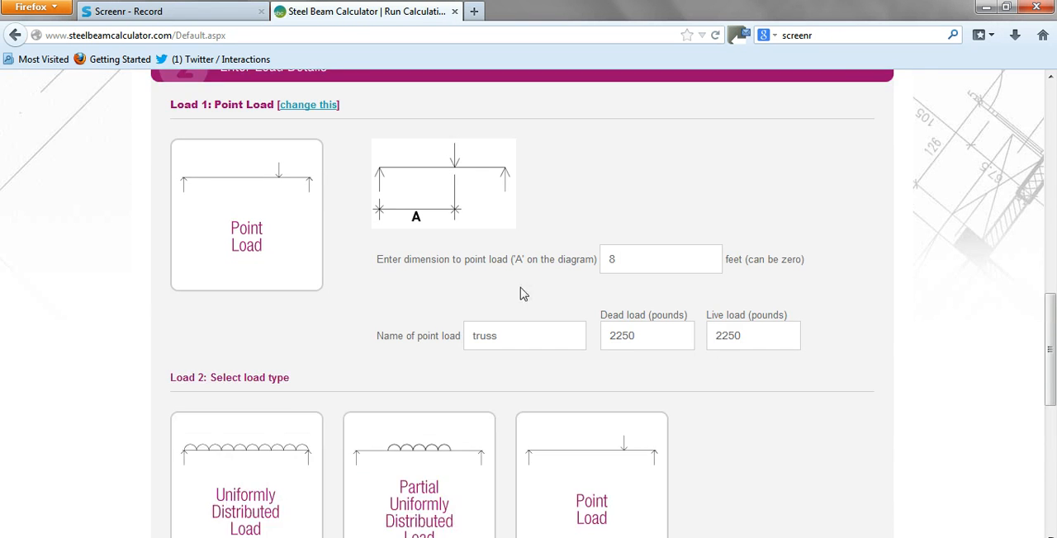
{"action": "scroll", "coordinate": [578, 314], "scroll_direction": "down", "scroll_amount": 5}
{"action": "left_click", "coordinate": [595, 265]}
{"action": "scroll", "coordinate": [628, 214], "scroll_direction": "down", "scroll_amount": 2}
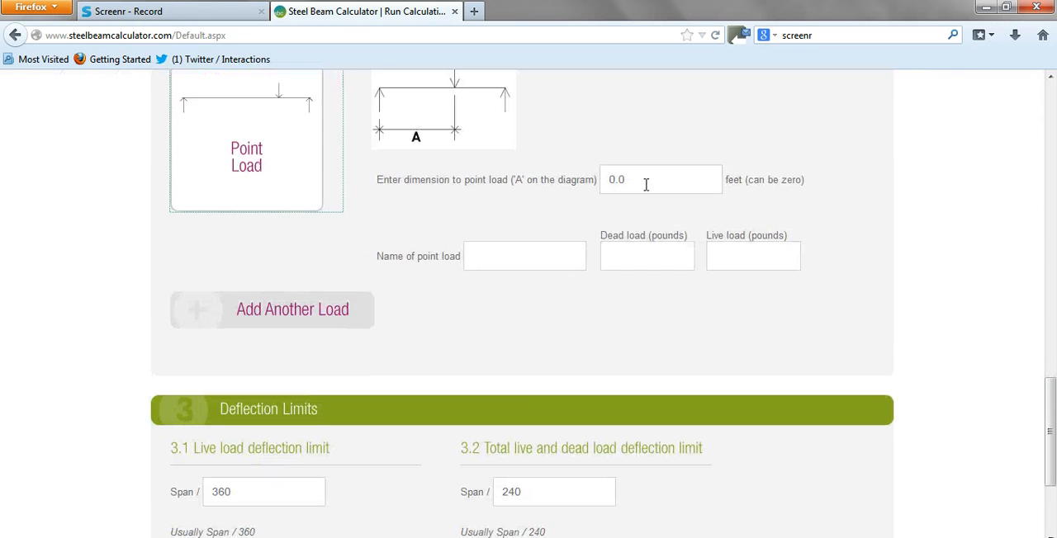
{"action": "left_click", "coordinate": [643, 184]}
{"action": "type", "text": "1"}
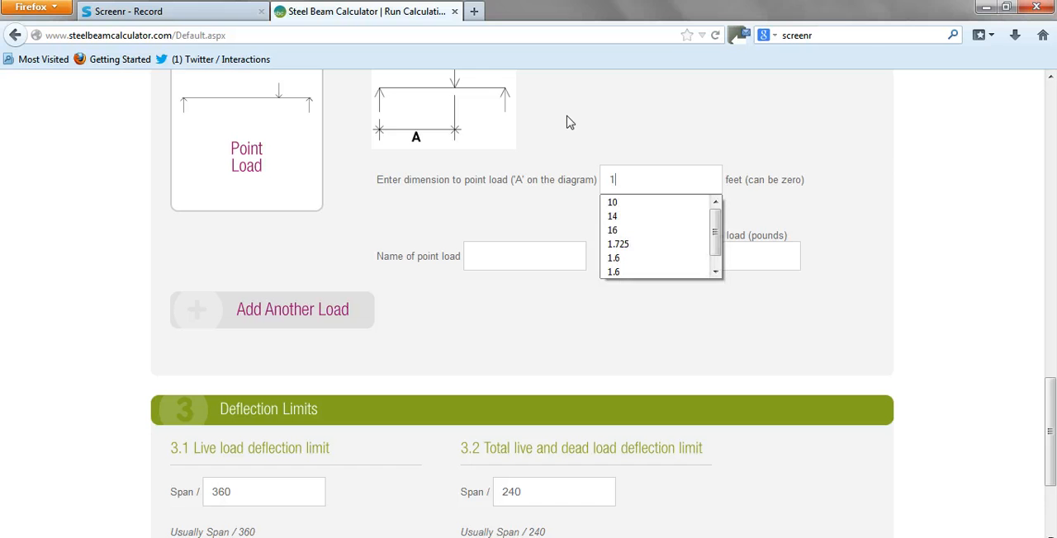
{"action": "type", "text": "6"}
Name the second point load "truss" and set both its dead load and live load to 2250 pounds.
{"action": "left_click", "coordinate": [535, 257]}
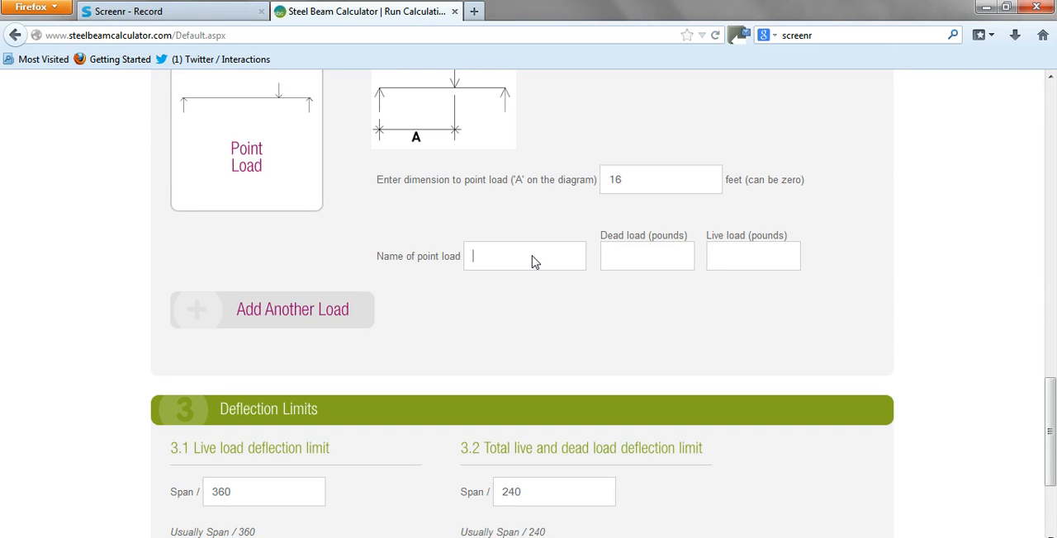
{"action": "type", "text": "truss"}
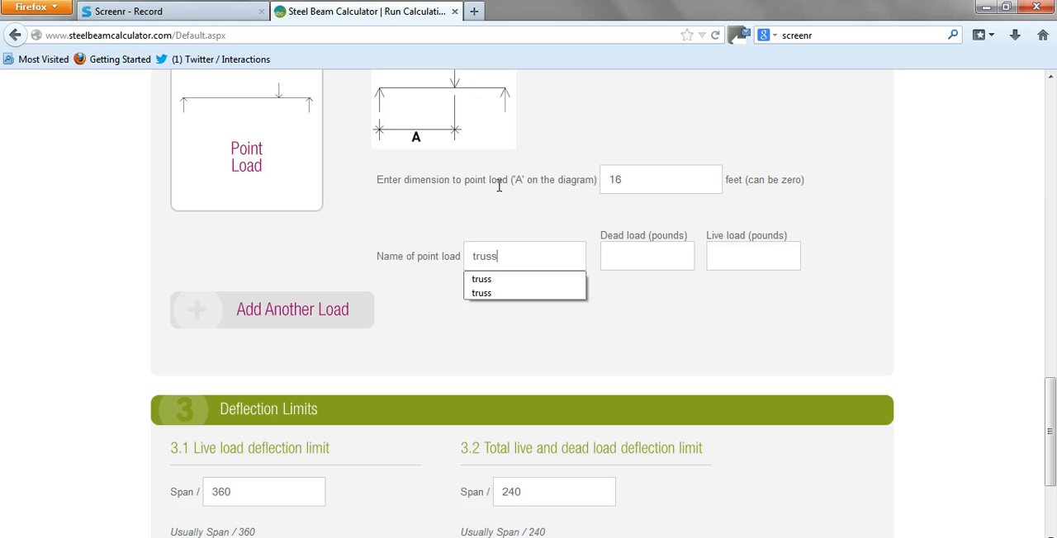
{"action": "key", "text": "Tab"}
{"action": "type", "text": "2"}
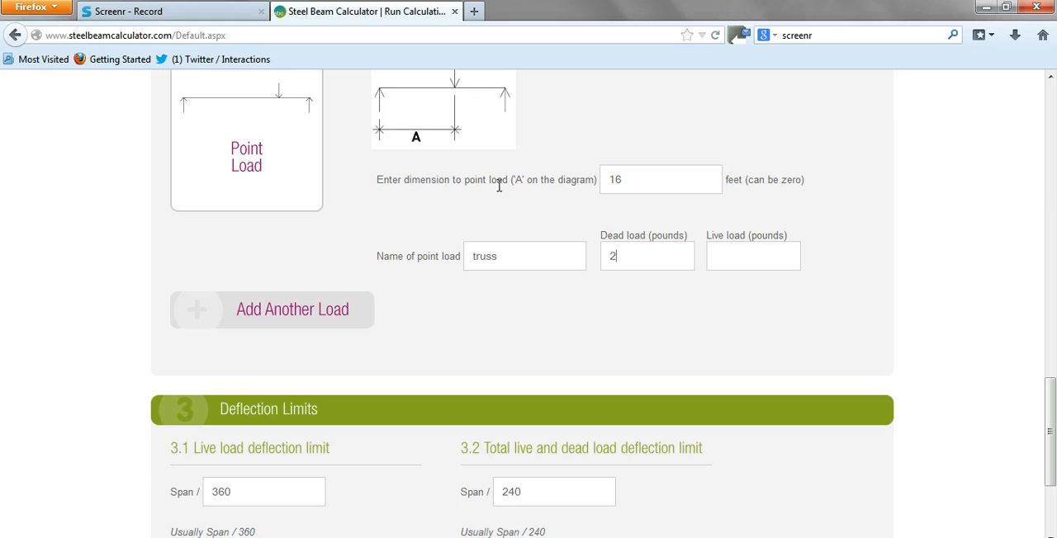
{"action": "type", "text": "250"}
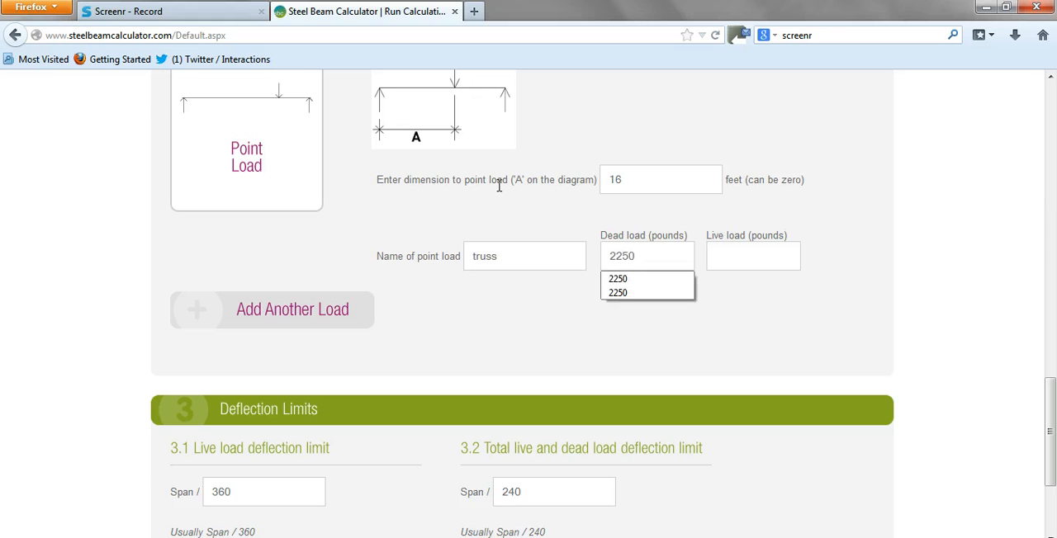
{"action": "key", "text": "Tab"}
{"action": "type", "text": "2"}
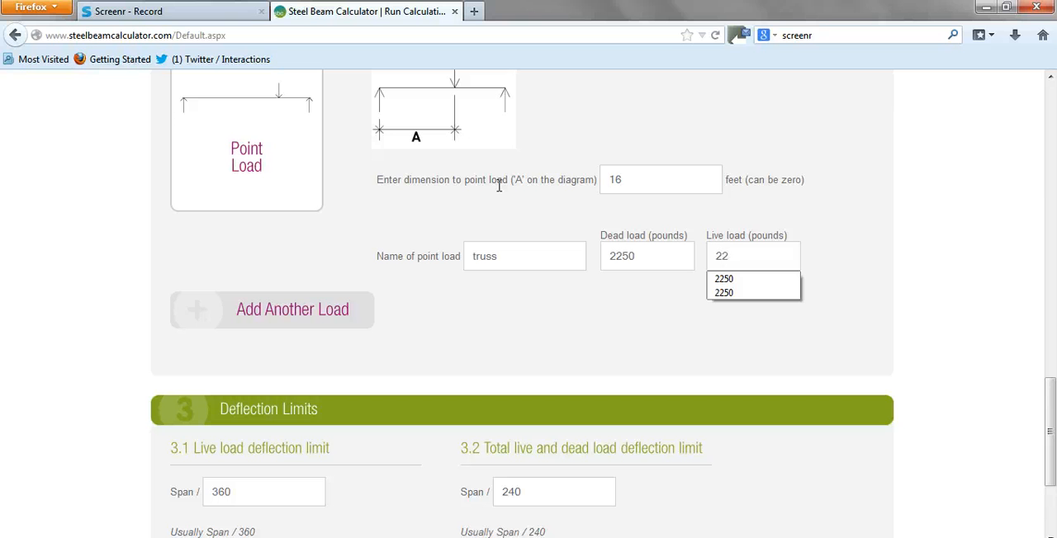
{"action": "type", "text": "250"}
{"action": "left_click", "coordinate": [723, 363]}
Review the entered point loads and deflection limits and run the beam calculation.
{"action": "scroll", "coordinate": [712, 312], "scroll_direction": "down", "scroll_amount": 3}
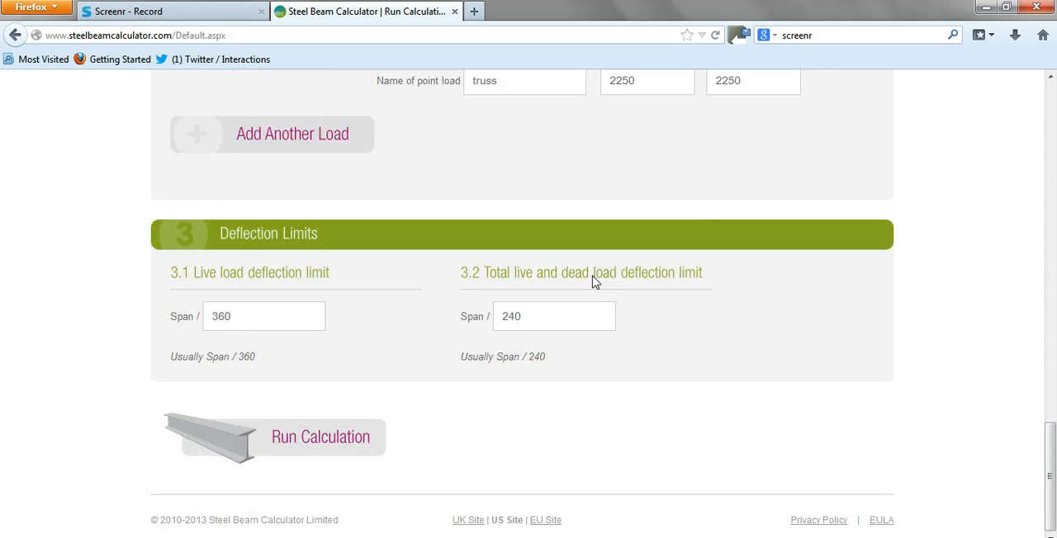
{"action": "scroll", "coordinate": [328, 340], "scroll_direction": "up", "scroll_amount": 3}
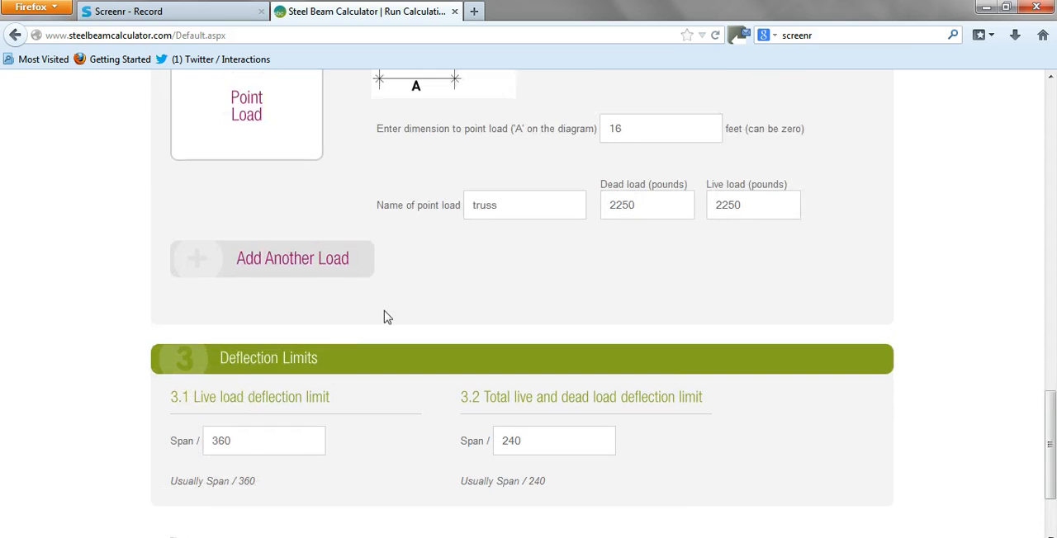
{"action": "scroll", "coordinate": [384, 317], "scroll_direction": "up", "scroll_amount": 5}
{"action": "scroll", "coordinate": [405, 157], "scroll_direction": "down", "scroll_amount": 4}
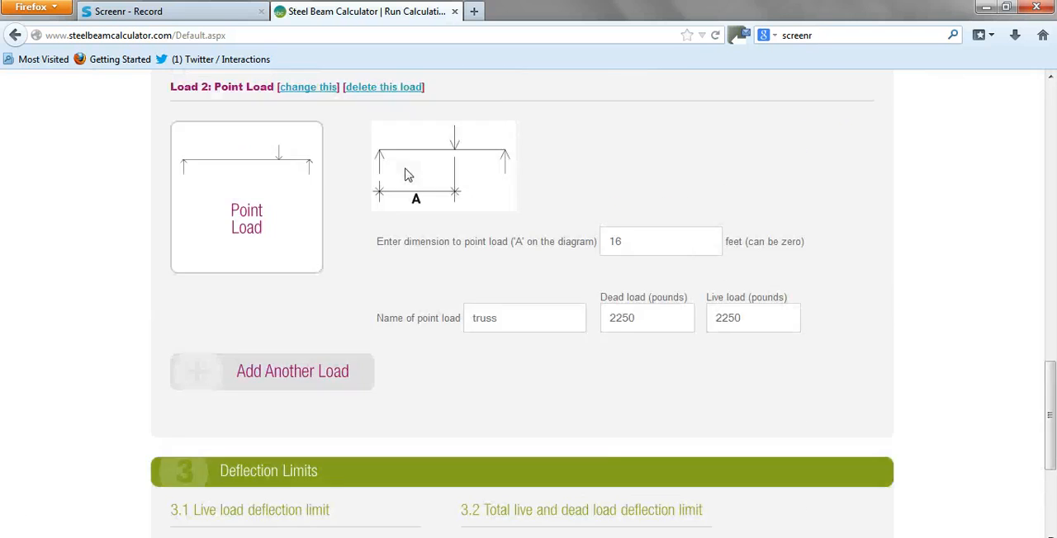
{"action": "scroll", "coordinate": [405, 174], "scroll_direction": "down", "scroll_amount": 3}
{"action": "left_click", "coordinate": [292, 443]}
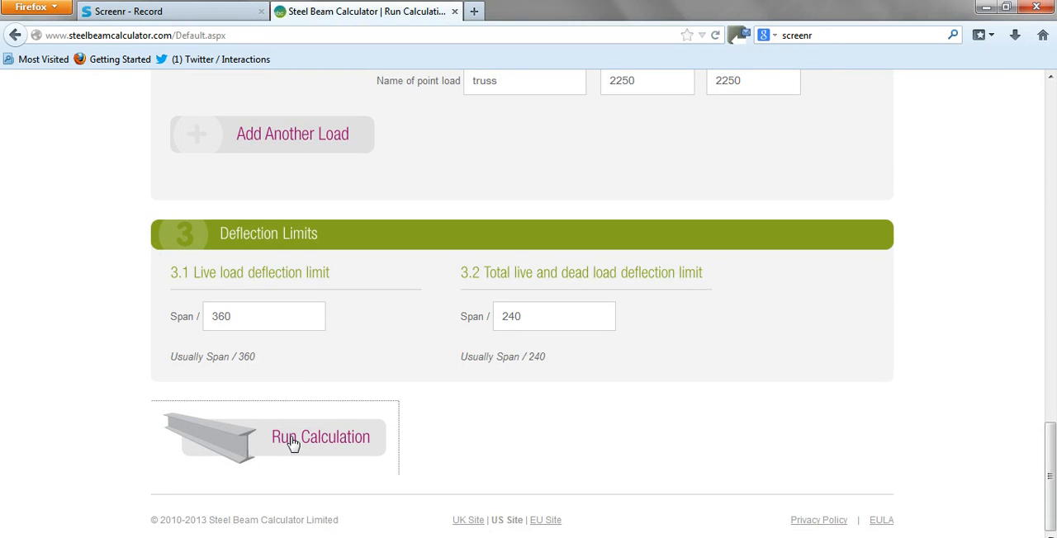
Look over the report customisation options and open the uncustomised PDF report in Adobe Acrobat.
{"action": "scroll", "coordinate": [229, 417], "scroll_direction": "down", "scroll_amount": 2}
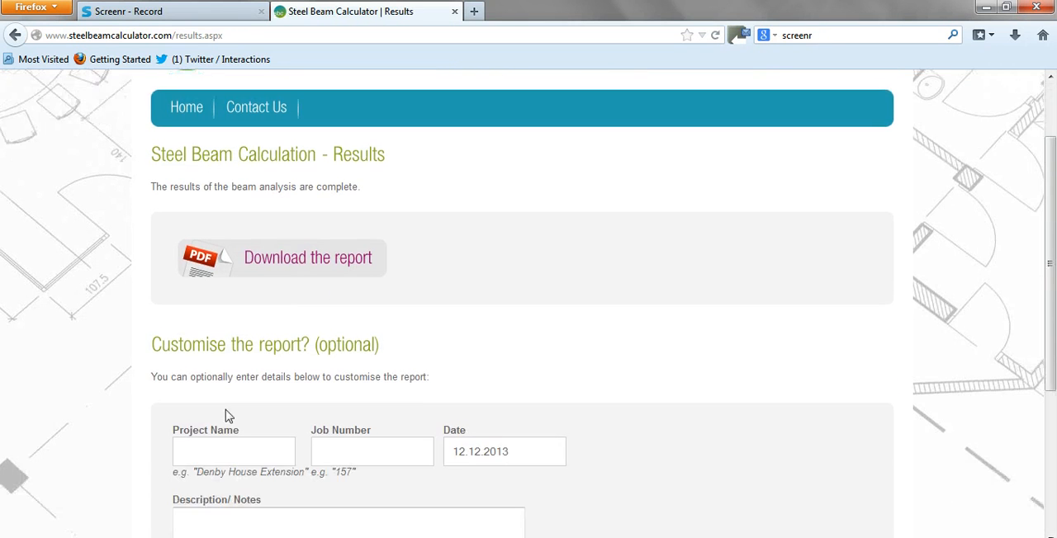
{"action": "scroll", "coordinate": [268, 406], "scroll_direction": "down", "scroll_amount": 2}
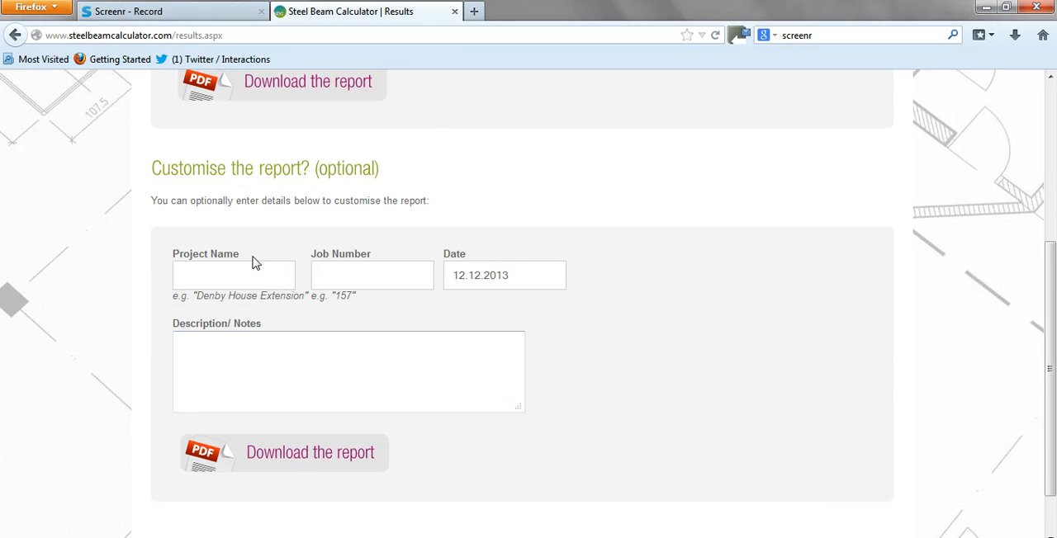
{"action": "scroll", "coordinate": [323, 338], "scroll_direction": "up", "scroll_amount": 2}
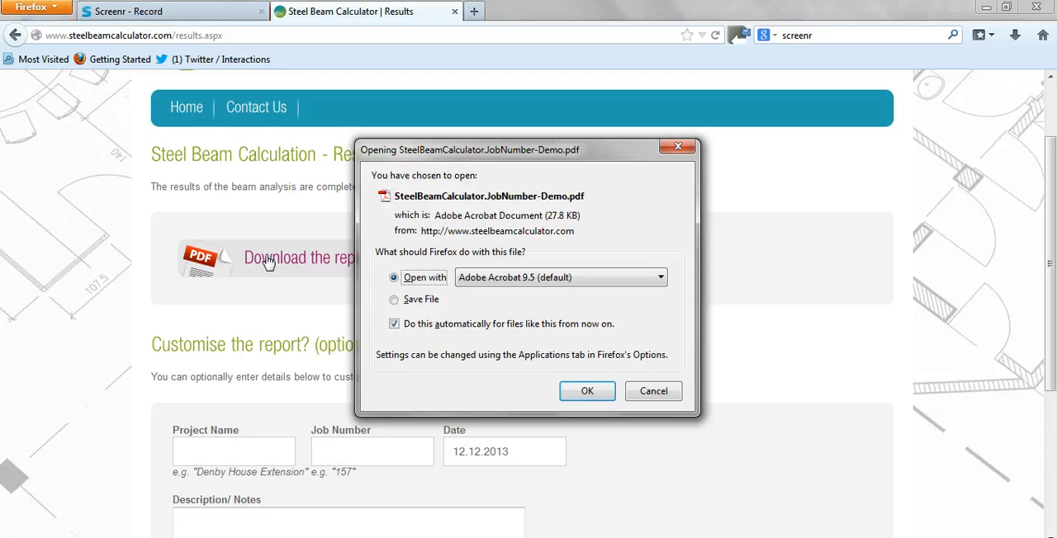
{"action": "left_click", "coordinate": [587, 392]}
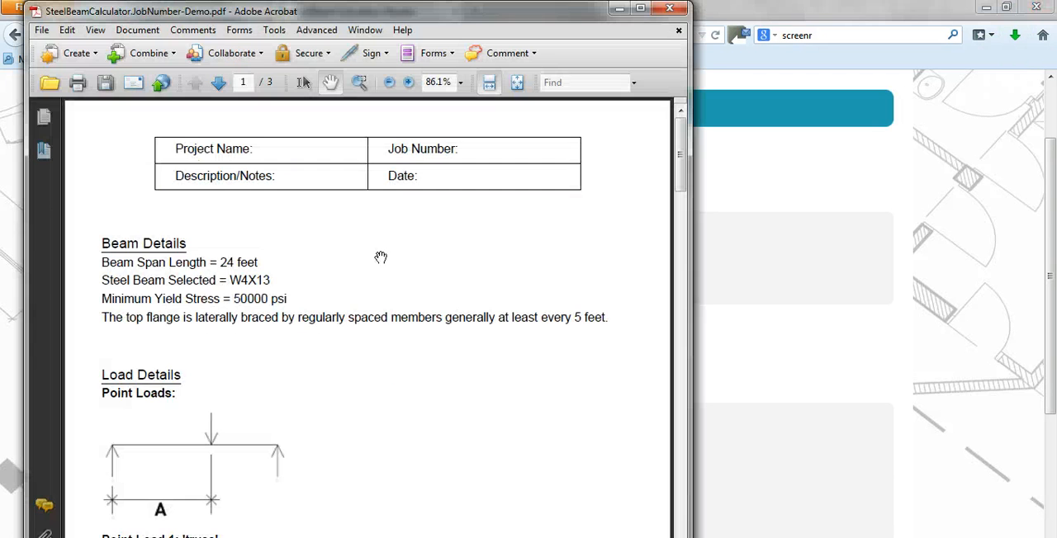
Examine the report's pages in full-page view, including the results of analysis, and close it without saving changes.
{"action": "left_click", "coordinate": [516, 82]}
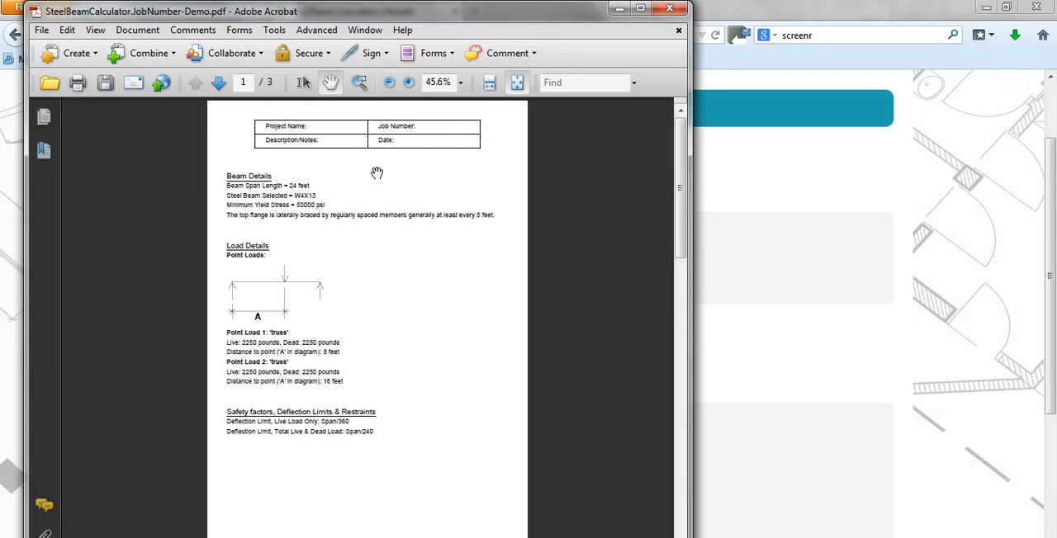
{"action": "scroll", "coordinate": [357, 233], "scroll_direction": "down", "scroll_amount": 2}
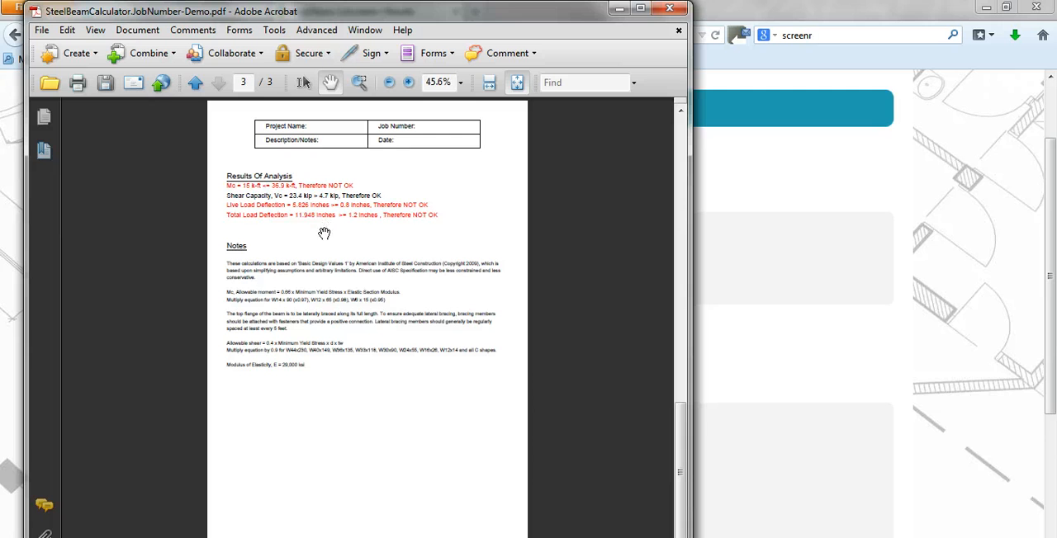
{"action": "scroll", "coordinate": [354, 218], "scroll_direction": "up", "scroll_amount": 2}
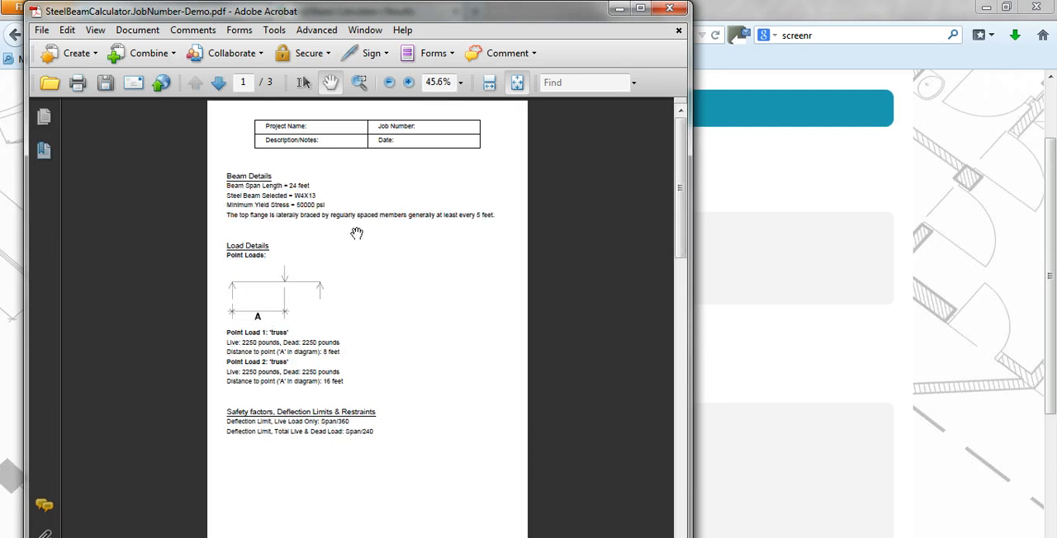
{"action": "left_click", "coordinate": [670, 9]}
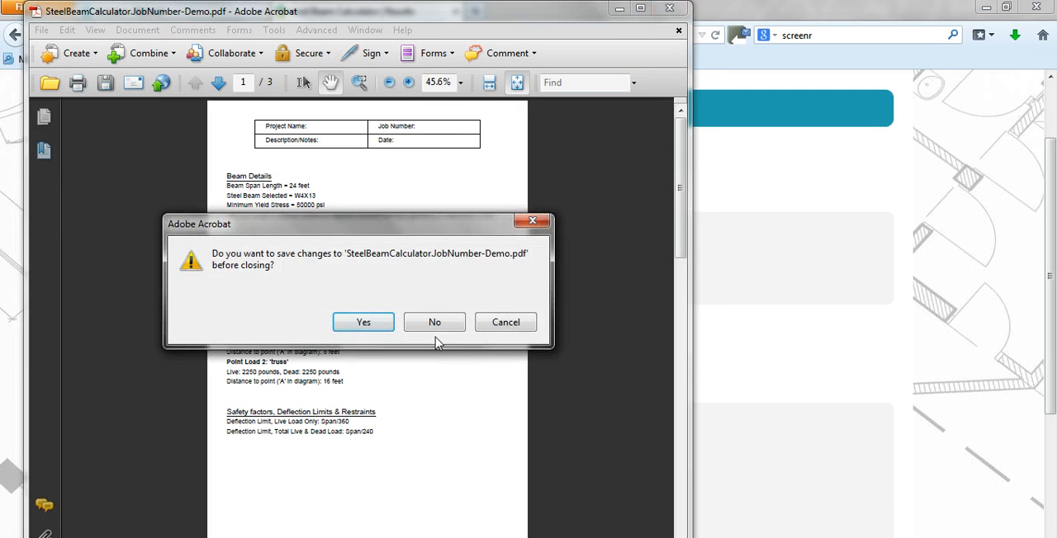
{"action": "left_click", "coordinate": [435, 322]}
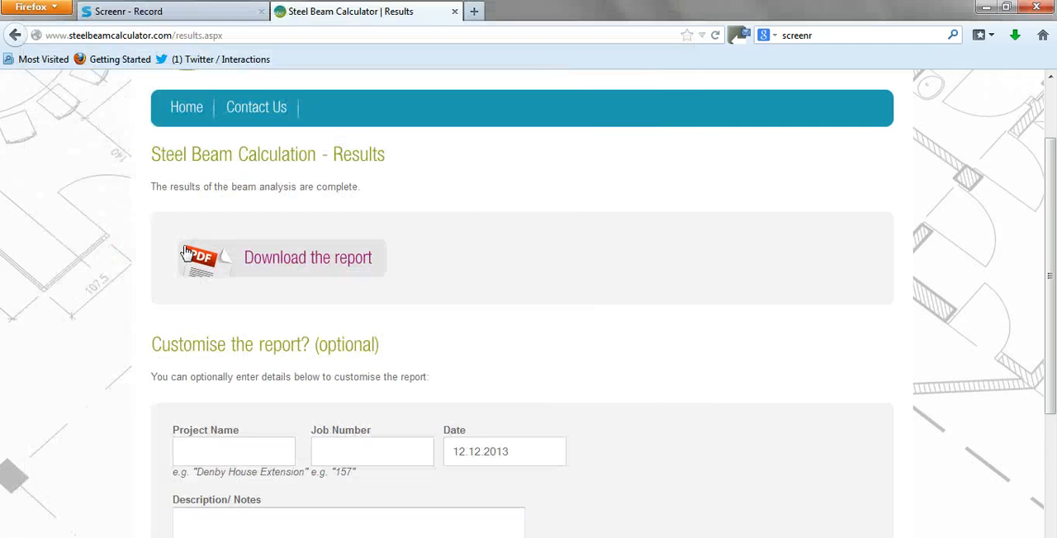
Return to the calculation form in Firefox and change the steel beam size to W8X35.
{"action": "left_click", "coordinate": [15, 34]}
{"action": "scroll", "coordinate": [455, 214], "scroll_direction": "up", "scroll_amount": 15}
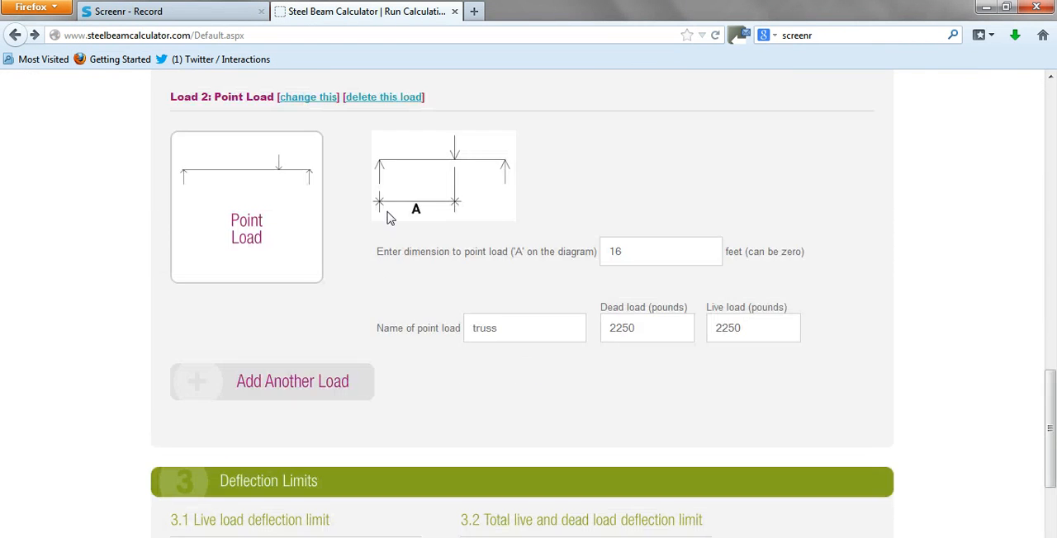
{"action": "left_click", "coordinate": [533, 179]}
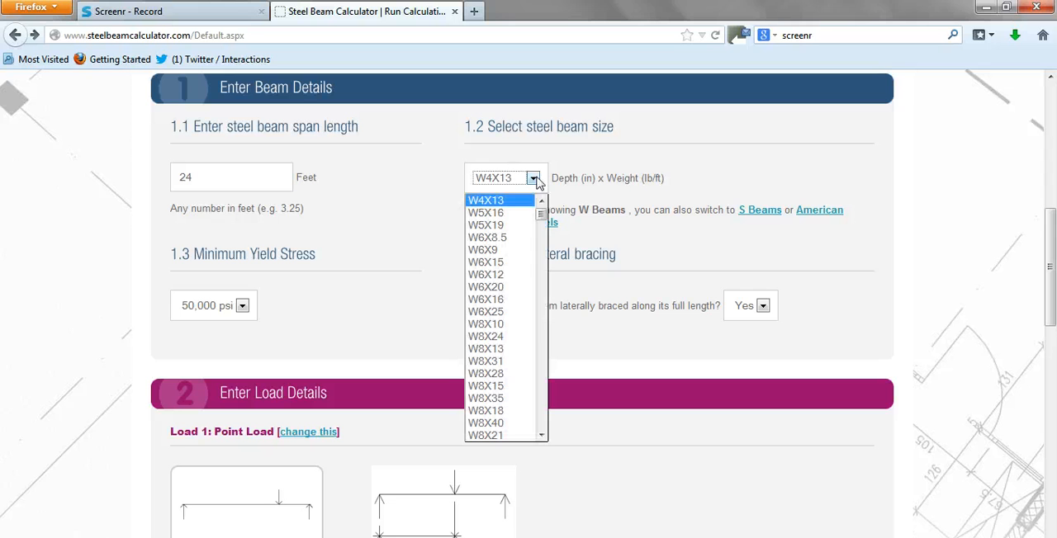
{"action": "left_click", "coordinate": [499, 403]}
Run the calculation again with the same loads and open the new PDF report in Adobe Acrobat.
{"action": "scroll", "coordinate": [401, 320], "scroll_direction": "down", "scroll_amount": 7}
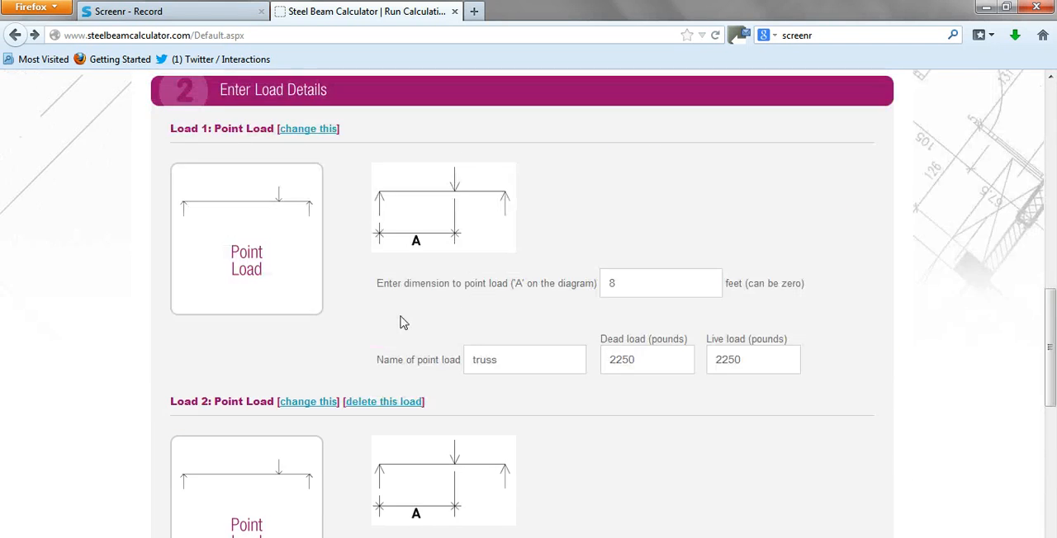
{"action": "scroll", "coordinate": [401, 326], "scroll_direction": "down", "scroll_amount": 5}
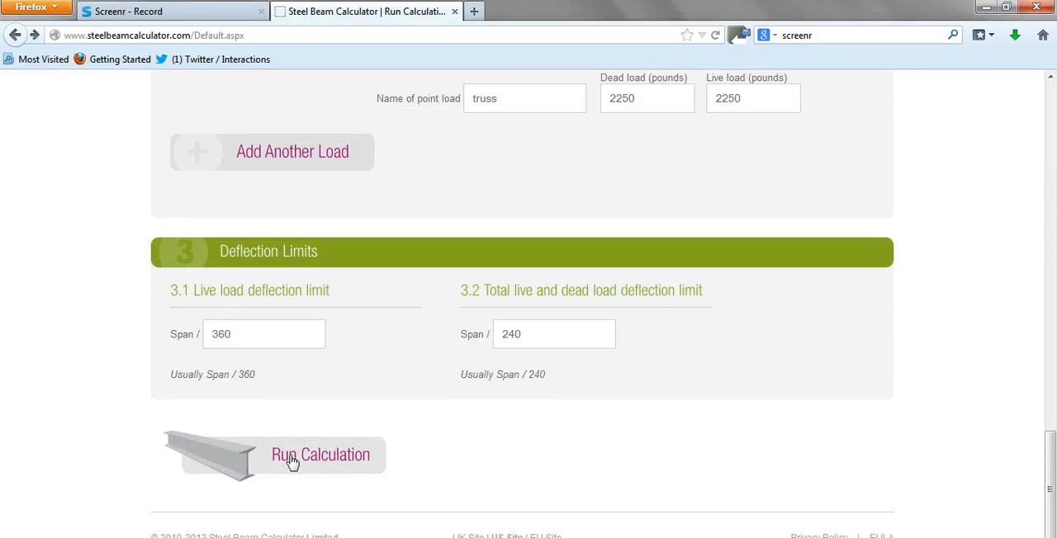
{"action": "left_click", "coordinate": [291, 461]}
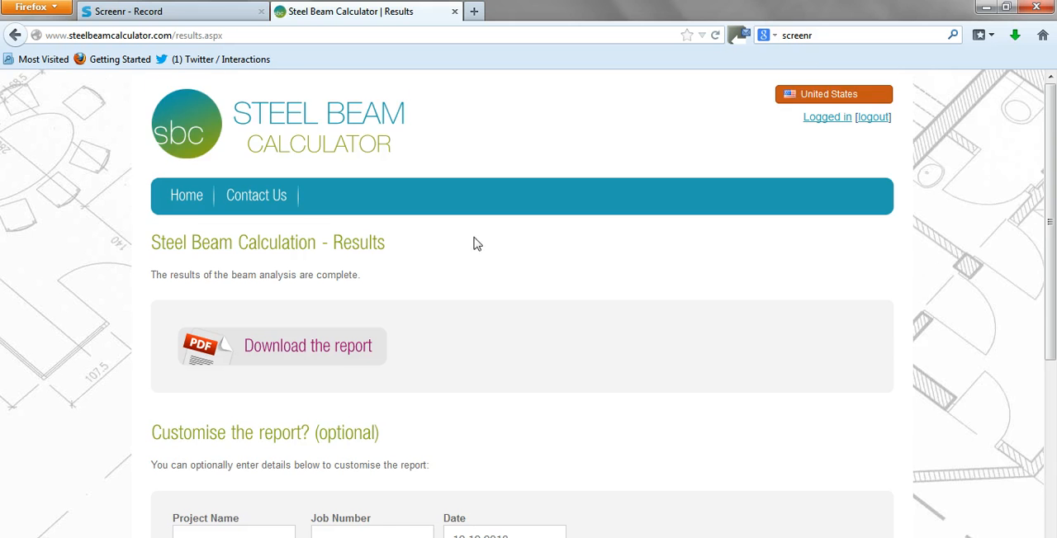
{"action": "scroll", "coordinate": [475, 244], "scroll_direction": "down", "scroll_amount": 2}
{"action": "left_click", "coordinate": [316, 259]}
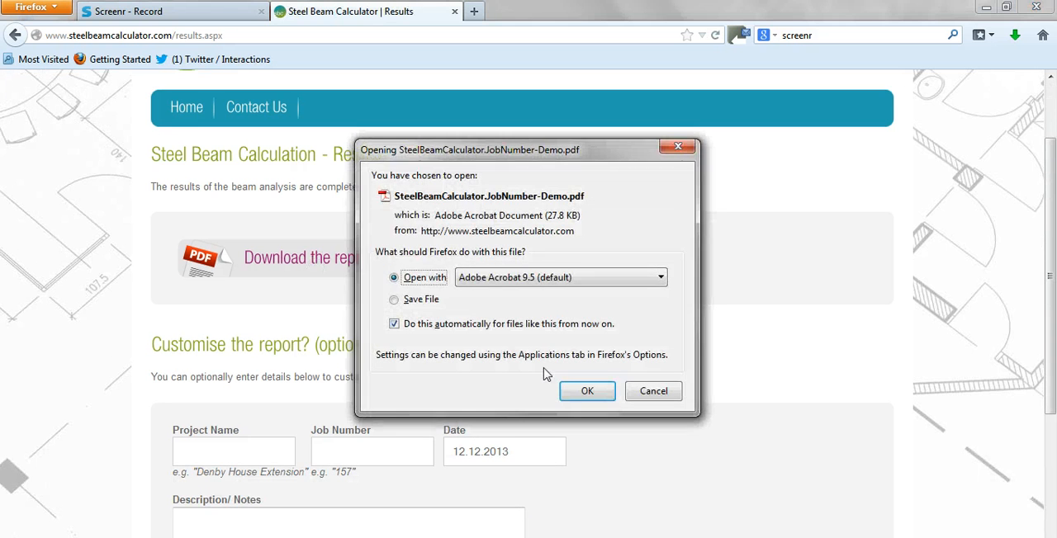
{"action": "left_click", "coordinate": [587, 392]}
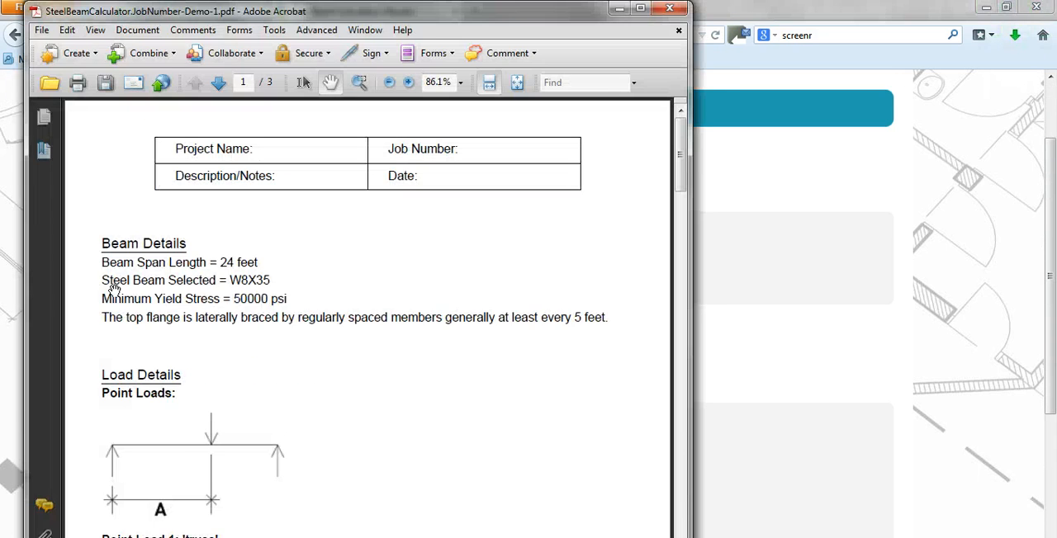
Examine the W8X35 report from the beam and load details through the diagrams to the results of analysis and notes.
{"action": "scroll", "coordinate": [239, 302], "scroll_direction": "down", "scroll_amount": 5}
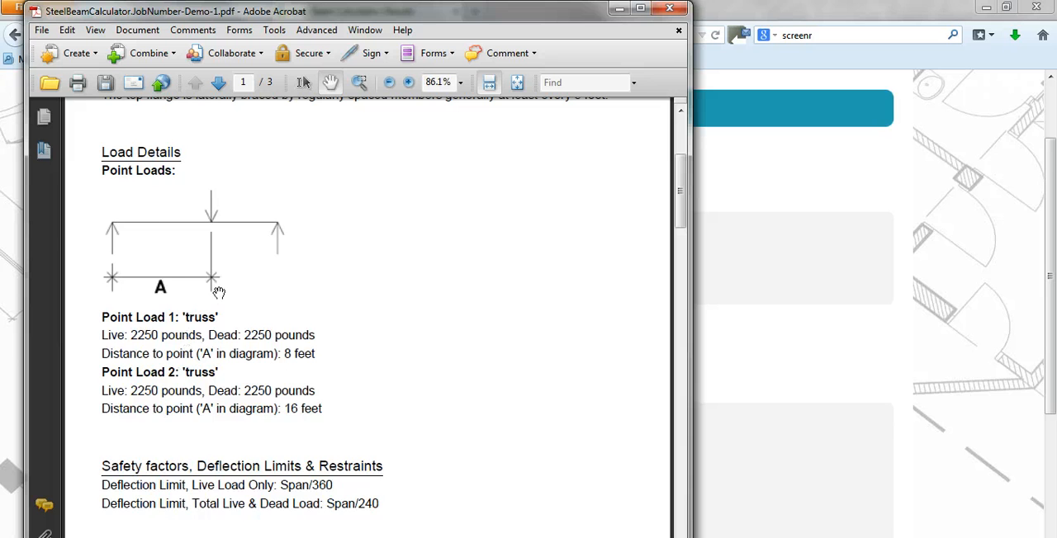
{"action": "scroll", "coordinate": [215, 295], "scroll_direction": "down", "scroll_amount": 7}
{"action": "scroll", "coordinate": [220, 296], "scroll_direction": "down", "scroll_amount": 8}
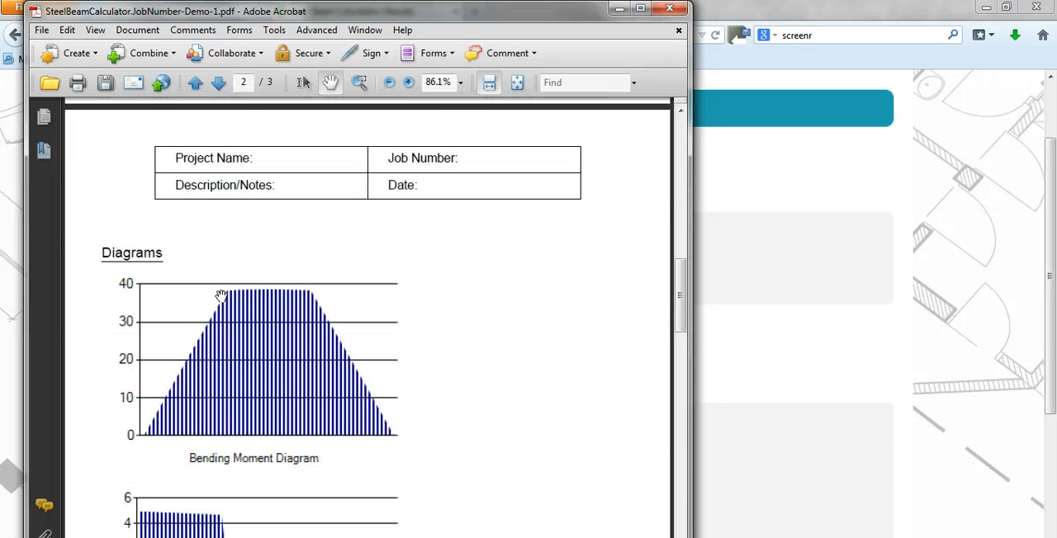
{"action": "scroll", "coordinate": [157, 372], "scroll_direction": "down", "scroll_amount": 3}
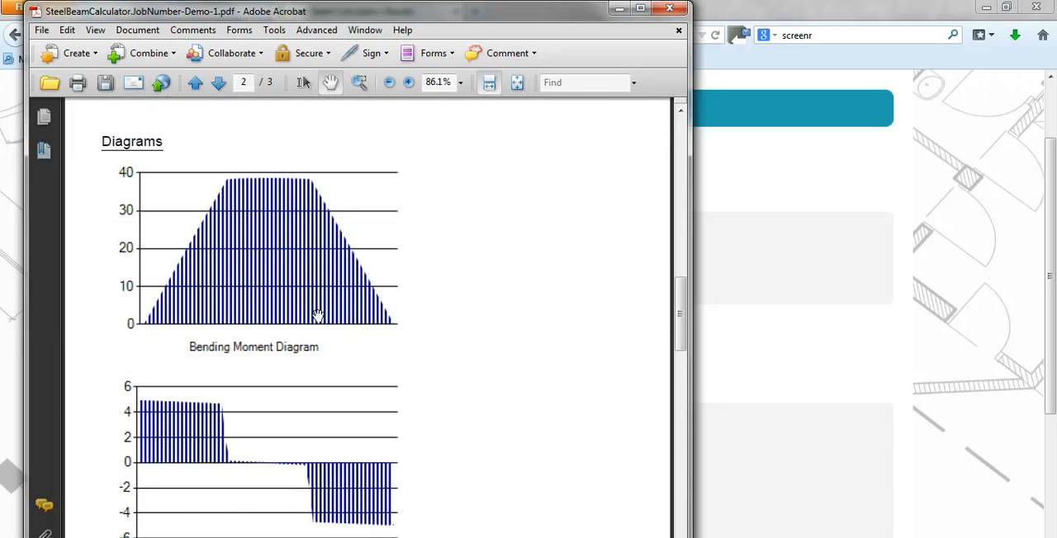
{"action": "scroll", "coordinate": [314, 311], "scroll_direction": "down", "scroll_amount": 3}
{"action": "scroll", "coordinate": [300, 320], "scroll_direction": "down", "scroll_amount": 12}
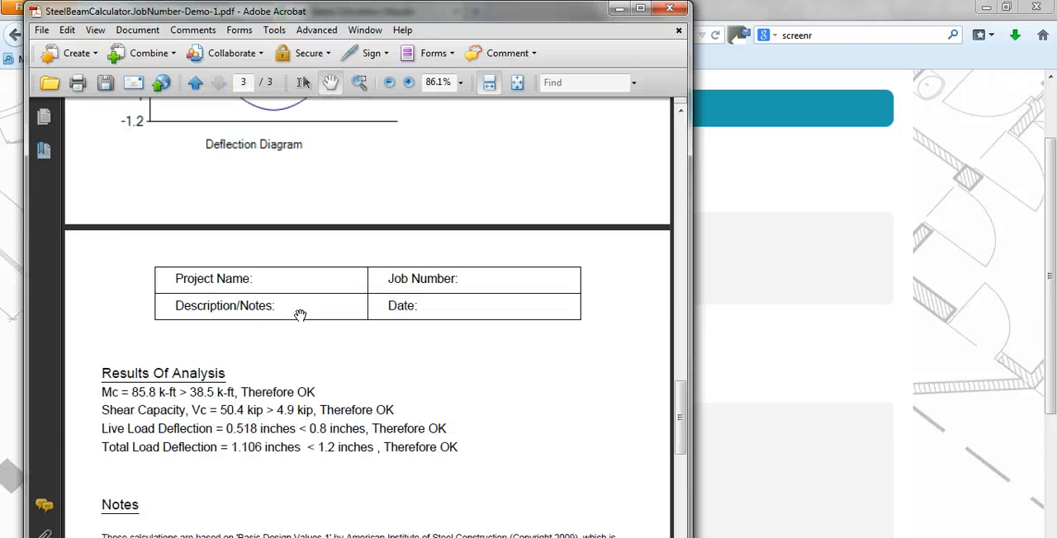
{"action": "scroll", "coordinate": [300, 315], "scroll_direction": "down", "scroll_amount": 1}
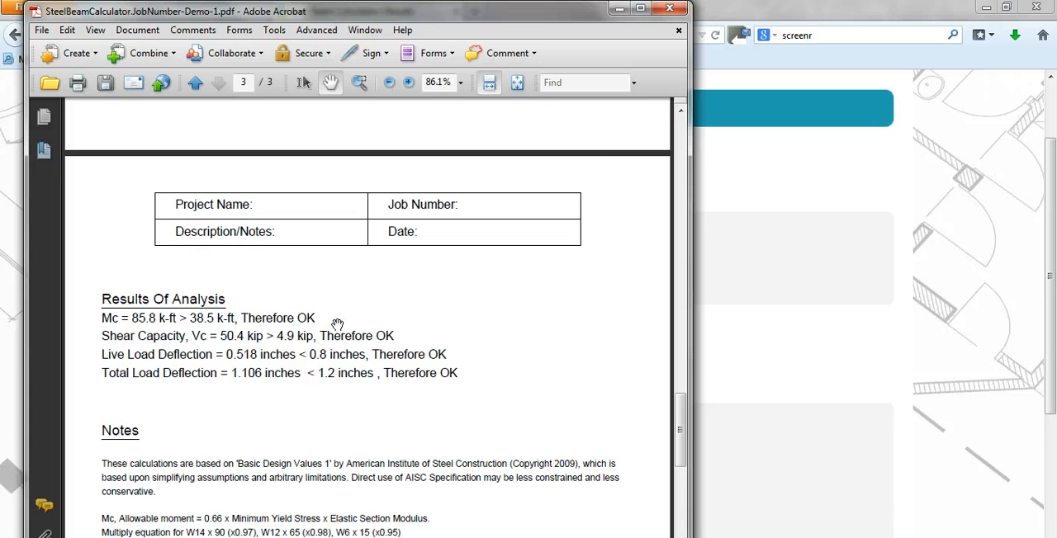
{"action": "scroll", "coordinate": [337, 324], "scroll_direction": "down", "scroll_amount": 4}
{"action": "scroll", "coordinate": [263, 290], "scroll_direction": "down", "scroll_amount": 1}
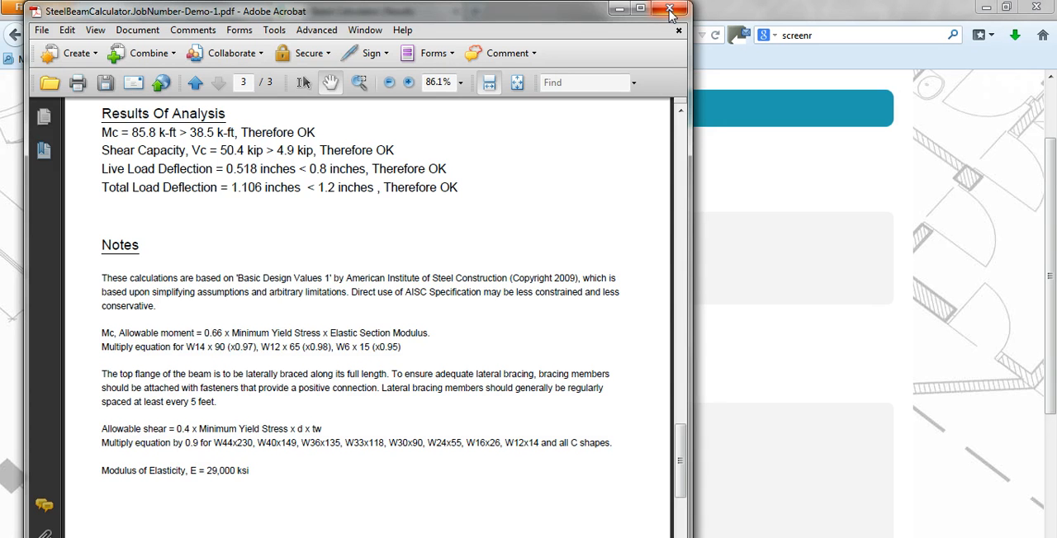
Close the PDF report without saving changes and return to the top of the calculation results page in Firefox.
{"action": "left_click", "coordinate": [670, 12]}
{"action": "left_click", "coordinate": [431, 322]}
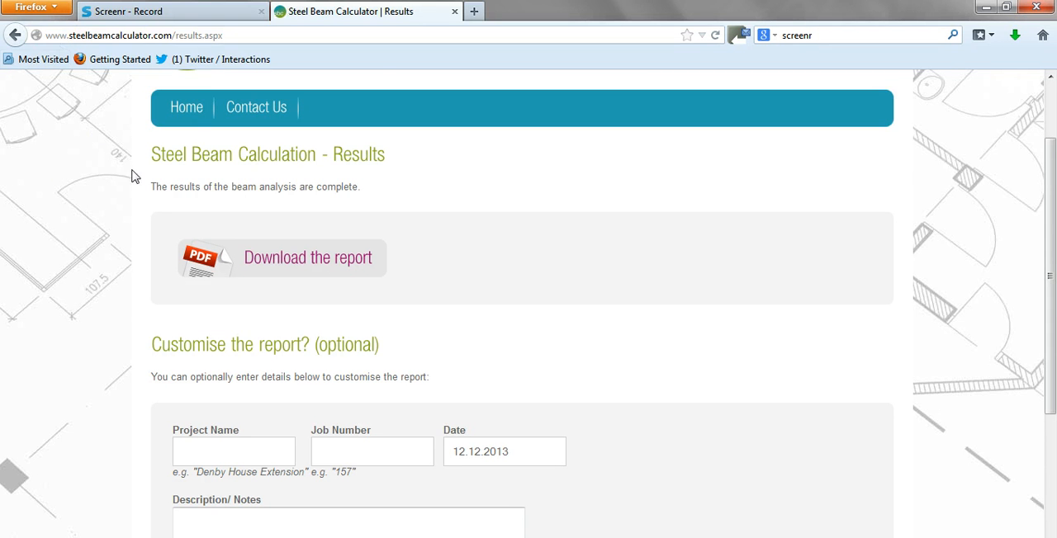
{"action": "scroll", "coordinate": [137, 182], "scroll_direction": "down", "scroll_amount": 1}
{"action": "scroll", "coordinate": [197, 250], "scroll_direction": "up", "scroll_amount": 2}
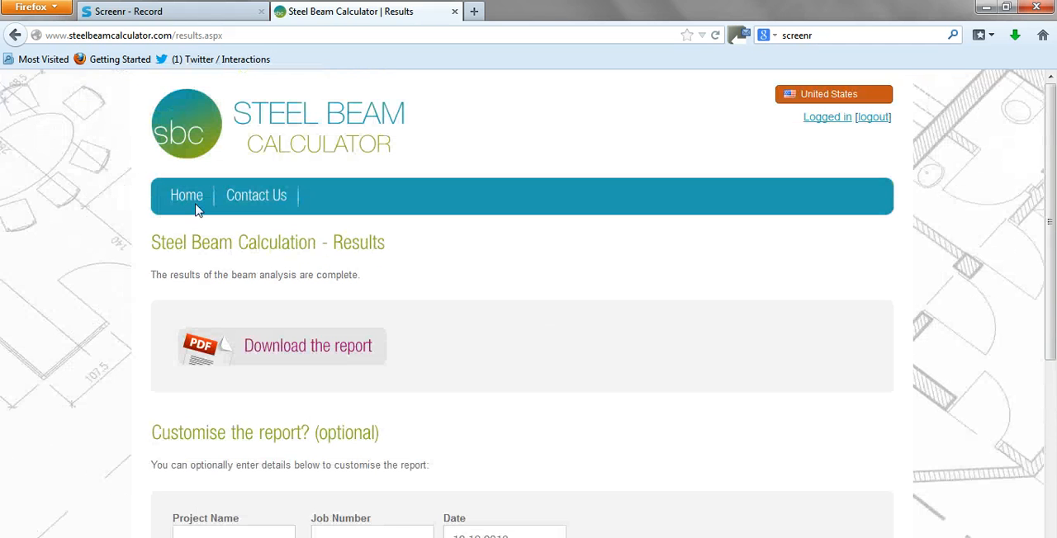